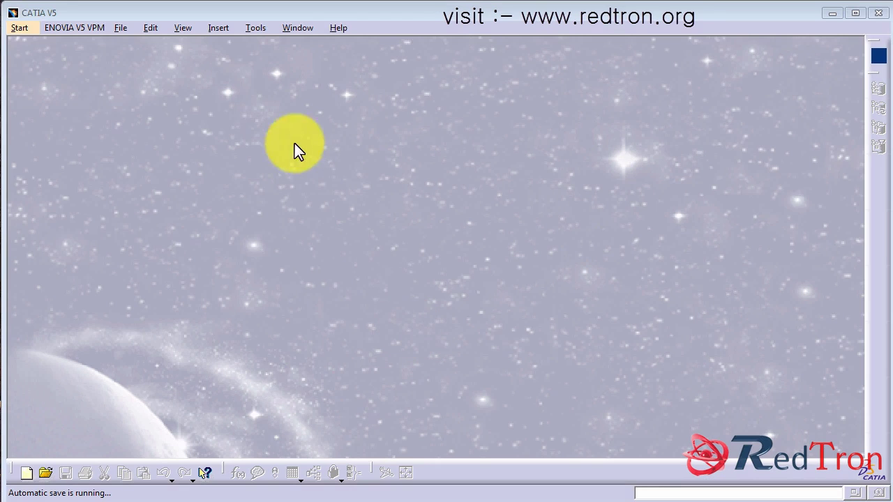
Step: Start a new Part Design part and name it 'helix'
left_click(21, 28)
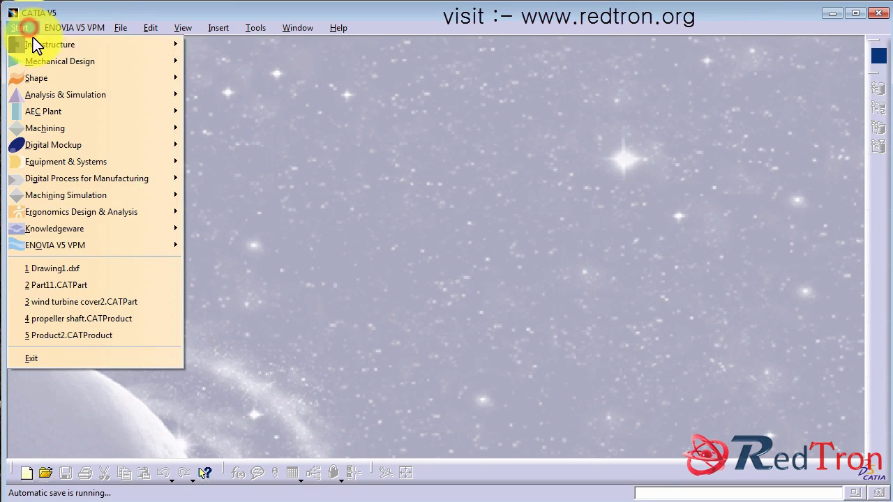
mouse_move(41, 60)
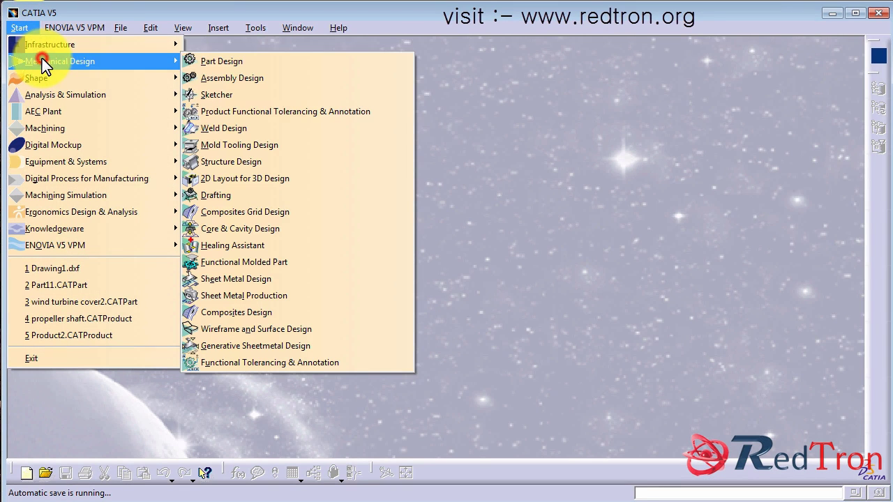
left_click(219, 60)
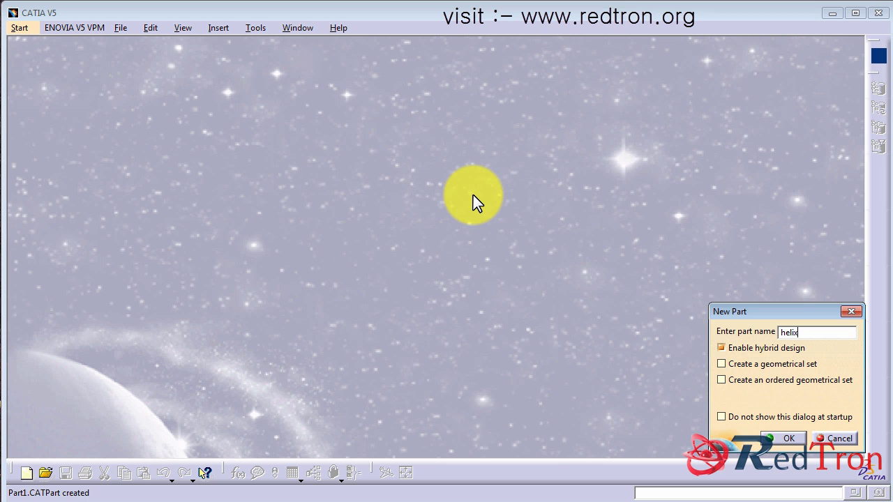
left_click(782, 438)
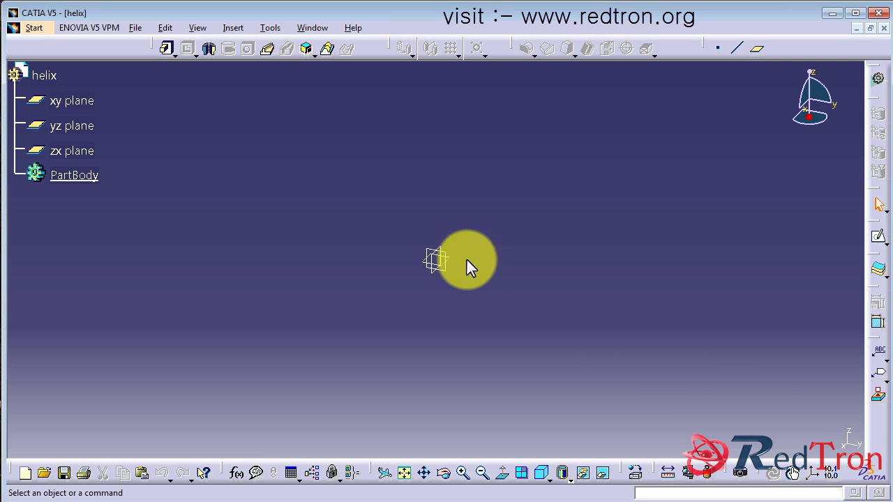
Step: Sketch a point on the yz plane 50 mm from the vertical axis
left_click(445, 254)
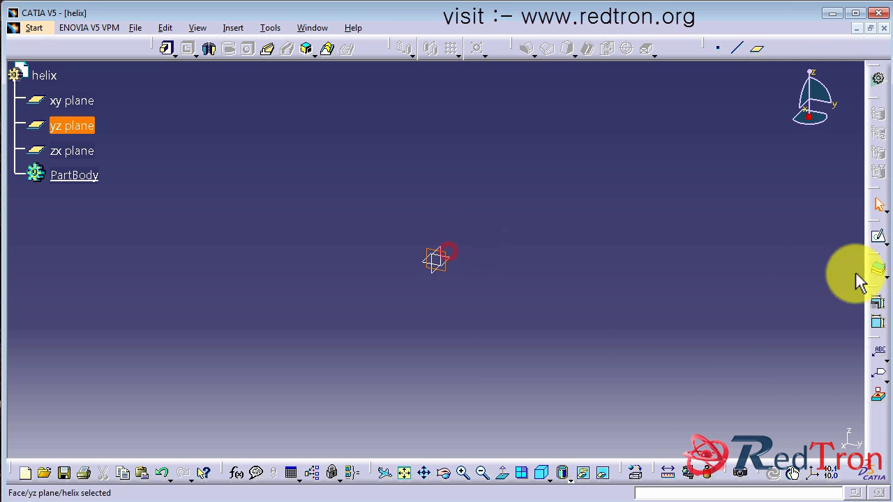
left_click(881, 241)
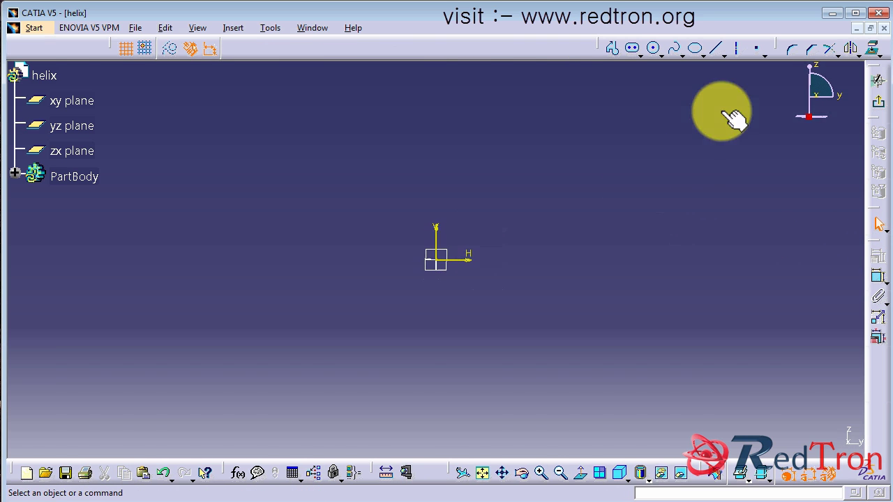
left_click(756, 44)
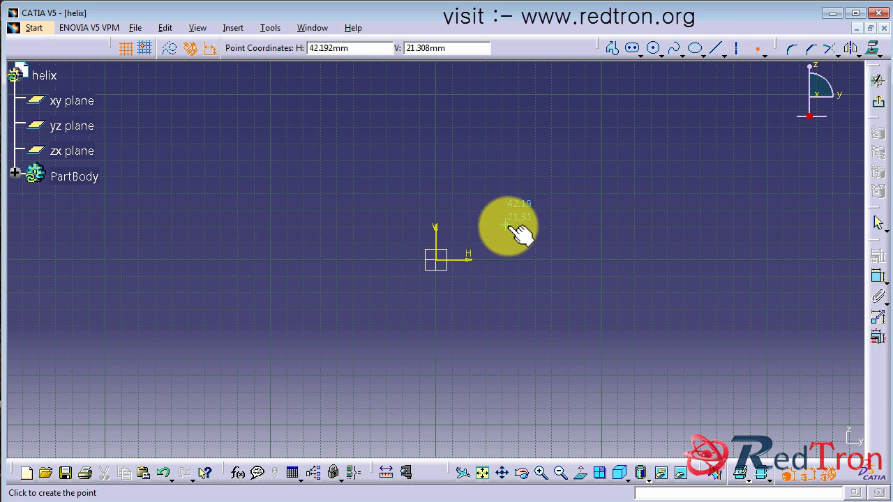
left_click(510, 228)
left_click(434, 235, "ctrl")
left_click(878, 275)
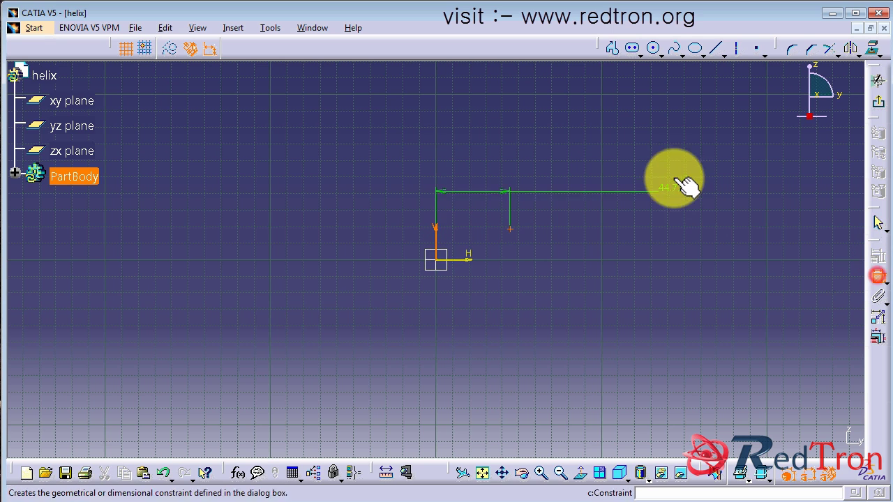
left_click(680, 174)
double_click(674, 166)
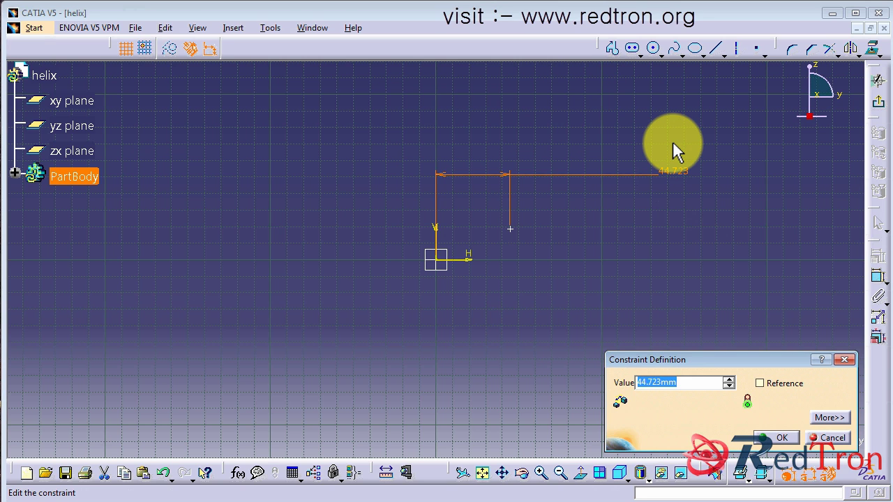
key("Return")
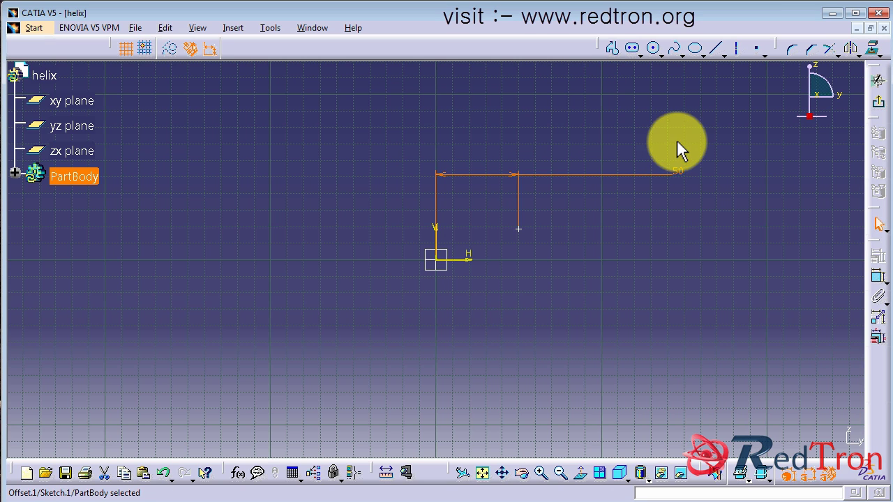
left_click(682, 157)
left_click(880, 107)
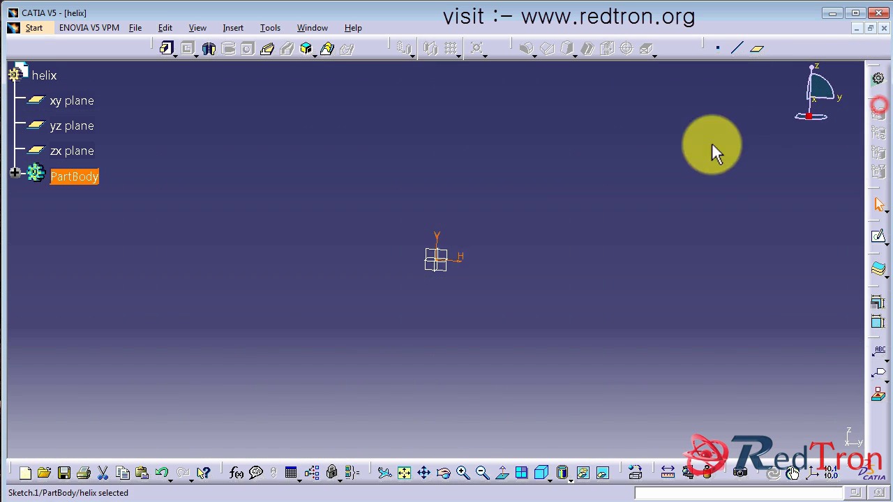
Step: Make the sketch point coincident with the horizontal axis and exit the sketch
left_click(34, 28)
left_click(644, 207)
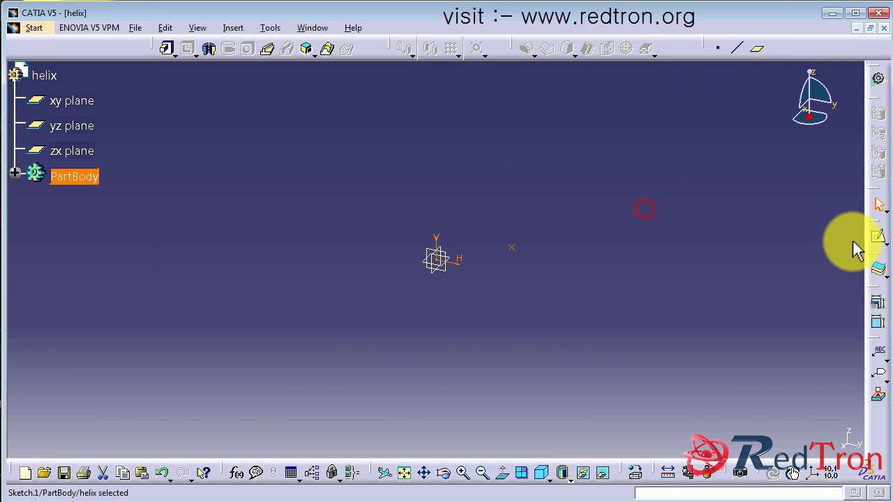
left_click(879, 237)
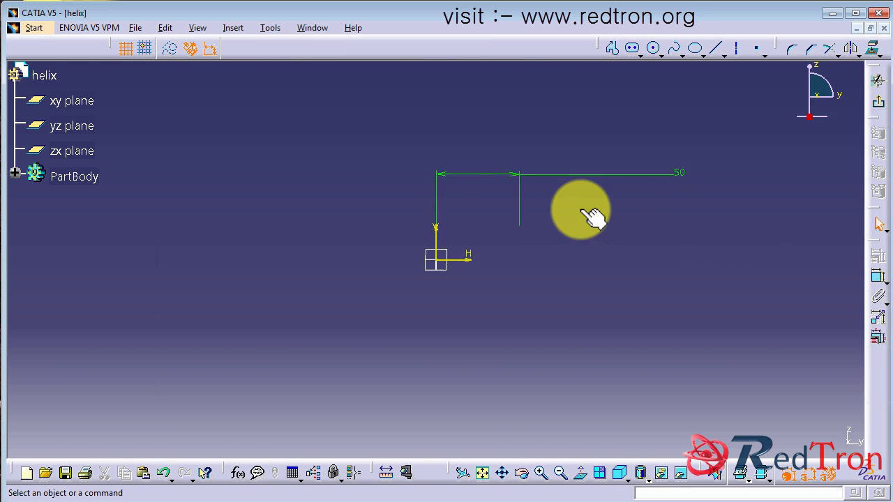
left_click(520, 229)
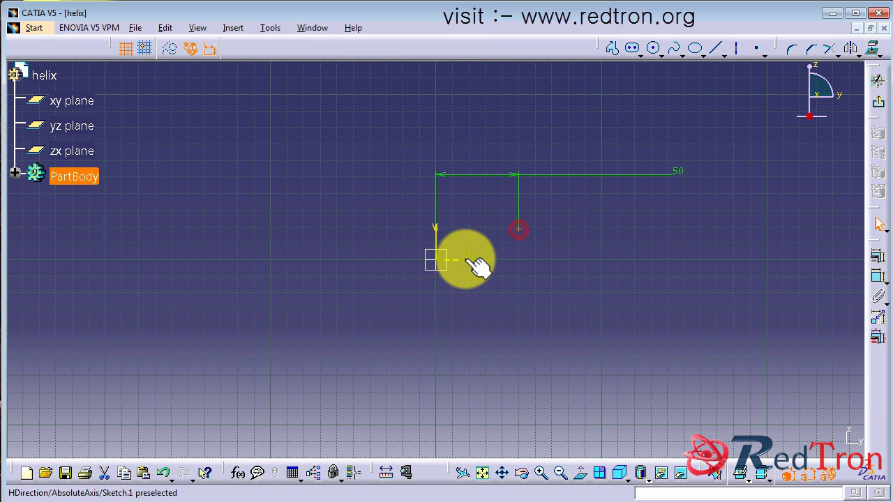
left_click(471, 259, "ctrl")
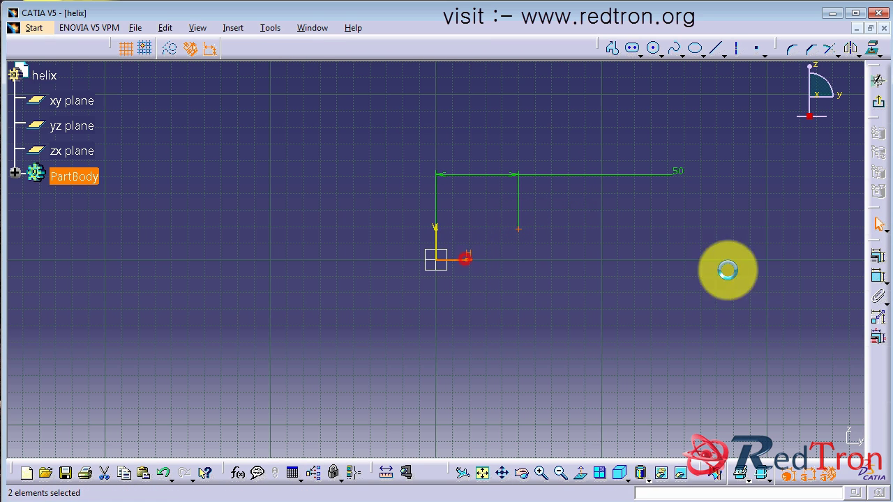
left_click(878, 257)
left_click(799, 305)
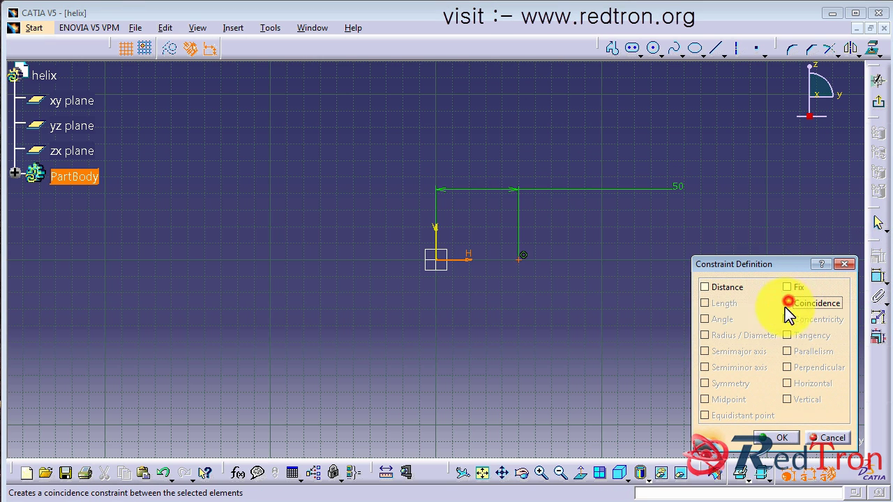
left_click(781, 438)
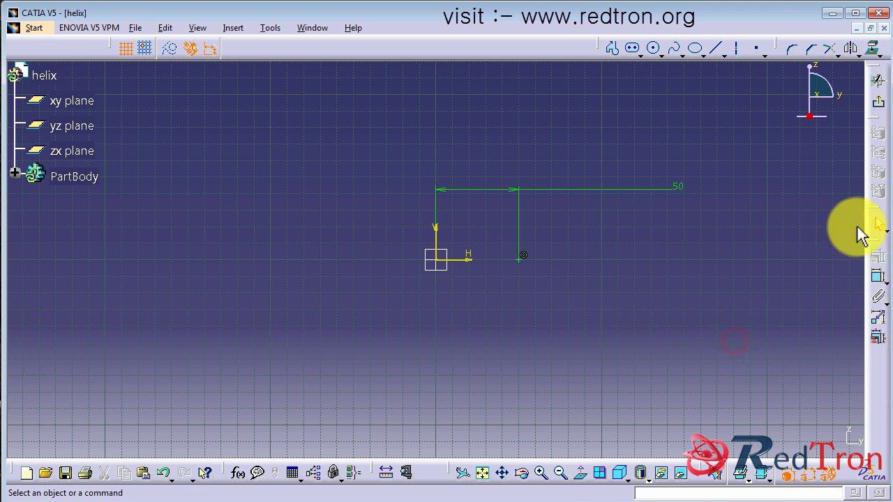
left_click(878, 101)
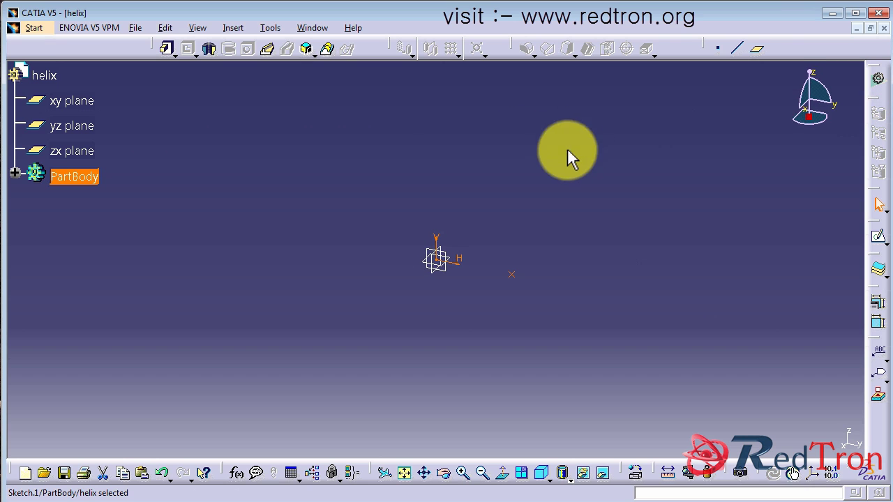
Step: Switch to the Generative Shape Design workbench
left_click(35, 28)
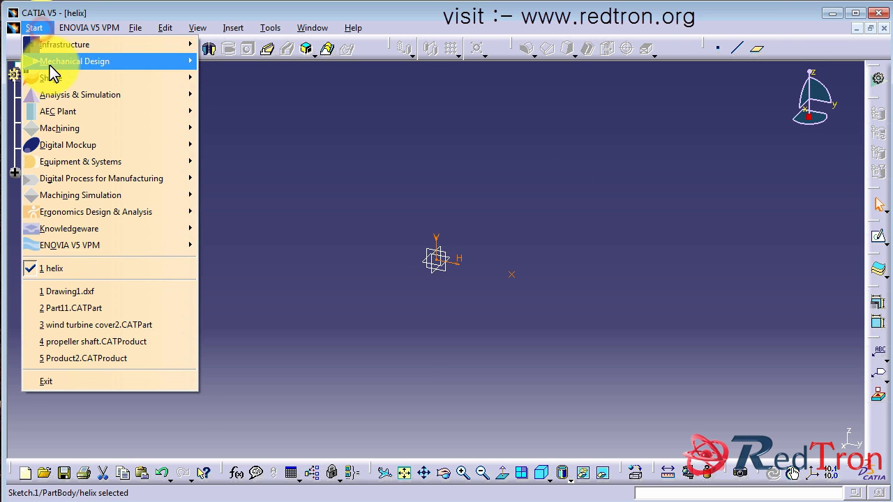
left_click(60, 78)
left_click(237, 147)
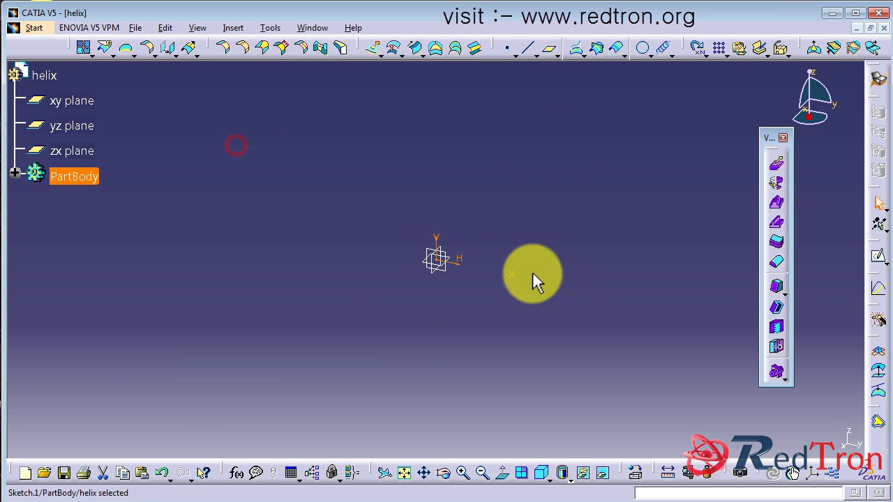
Step: Create a reversed helix from Sketch.1 about the V direction, 45 mm pitch, 100 mm height
left_click(665, 48)
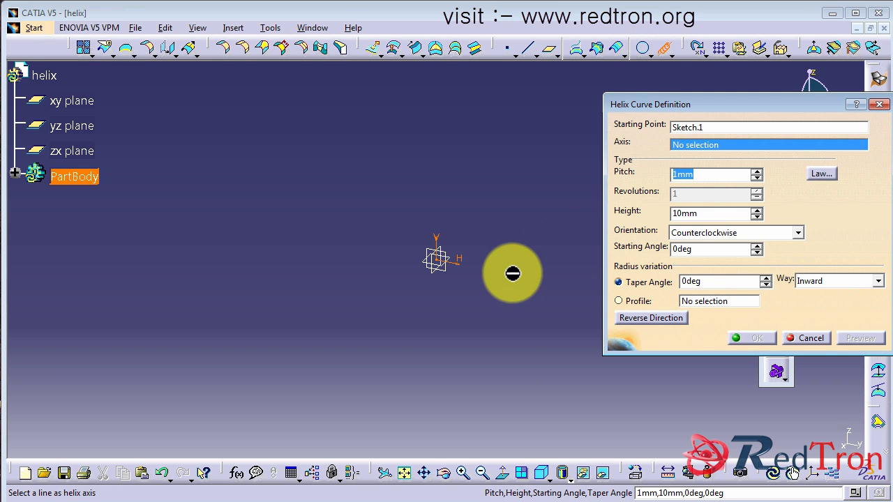
left_click(446, 249)
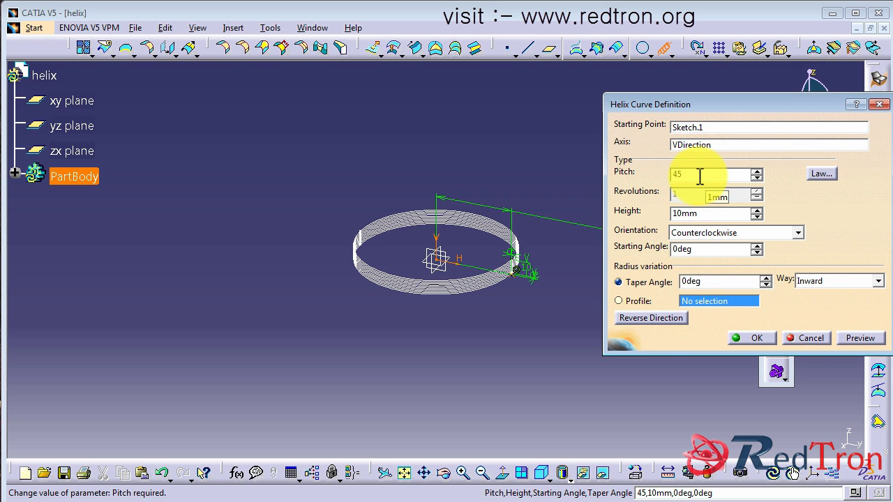
left_click(700, 176)
type("45")
key("Tab")
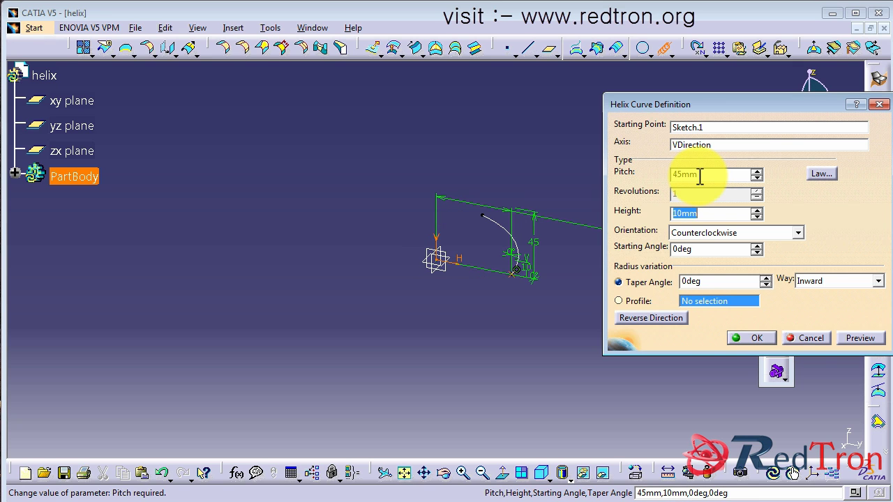
type("100")
key("Tab")
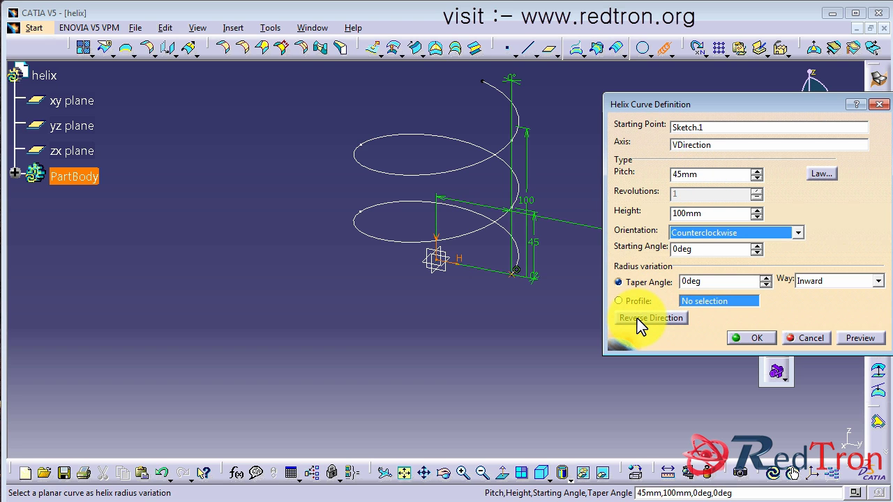
left_click(662, 317)
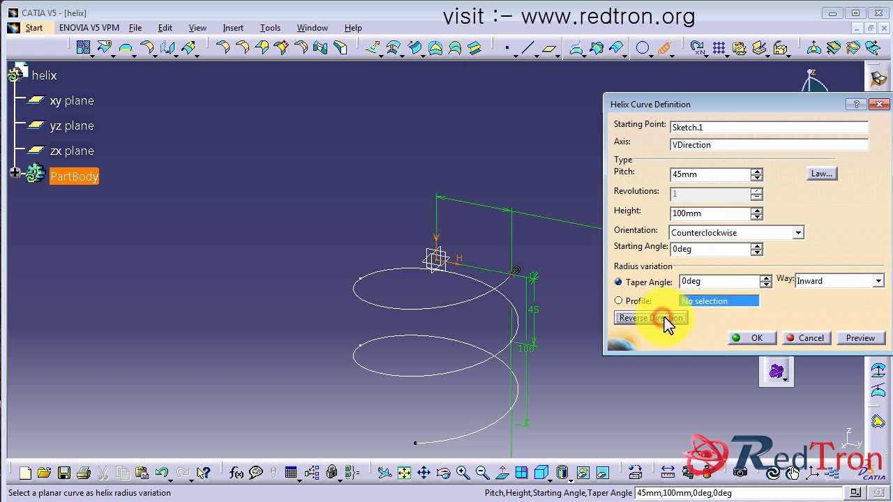
left_click(754, 339)
middle_click_drag(584, 404, 599, 298)
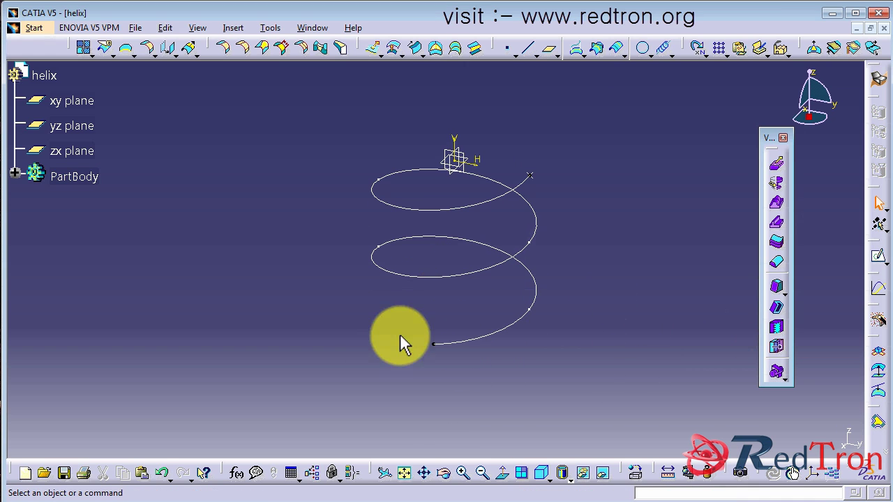
left_click(433, 344)
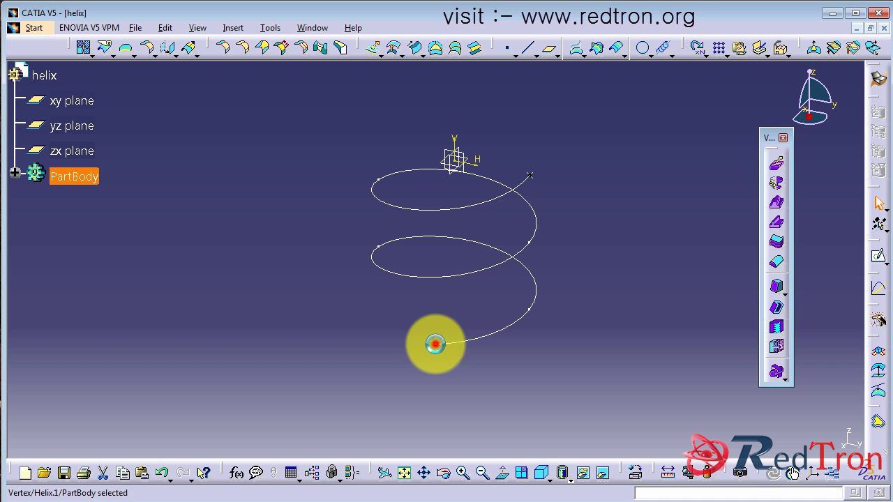
Step: Preview a second helix from Helix.1's end: S-type pitch 25 to 10 mm, 2 revolutions, reversed
left_click(660, 46)
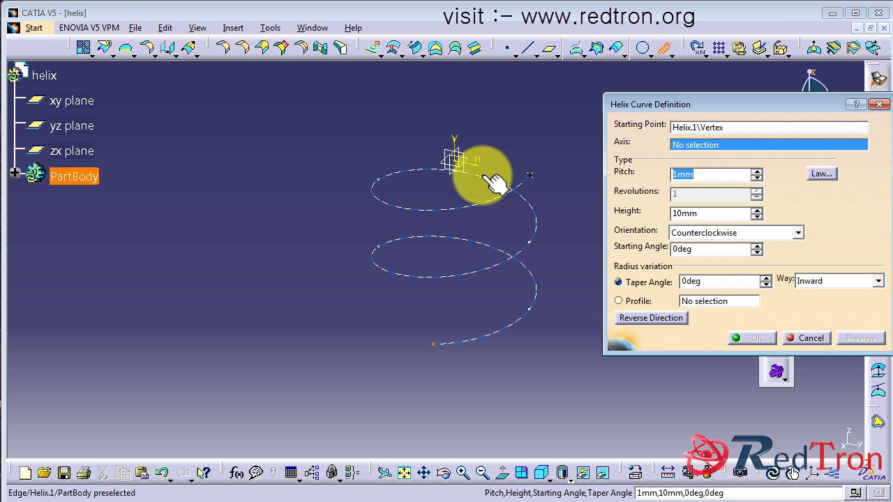
left_click(458, 150)
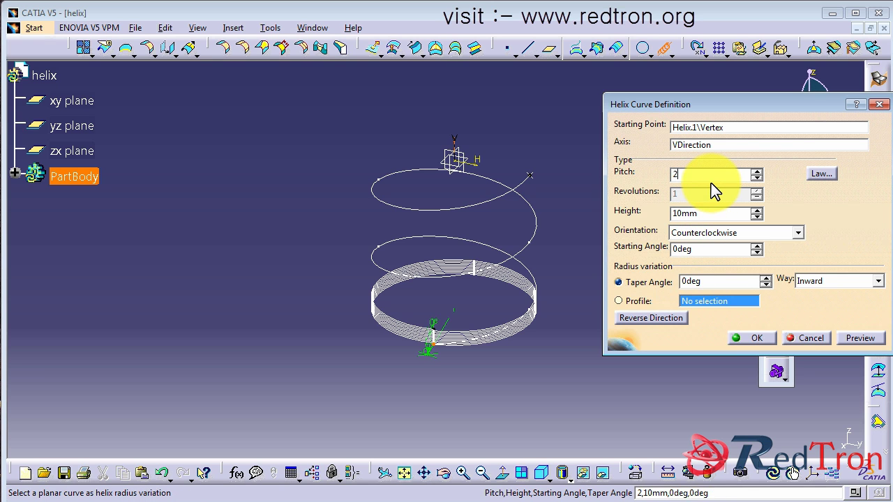
left_click(815, 173)
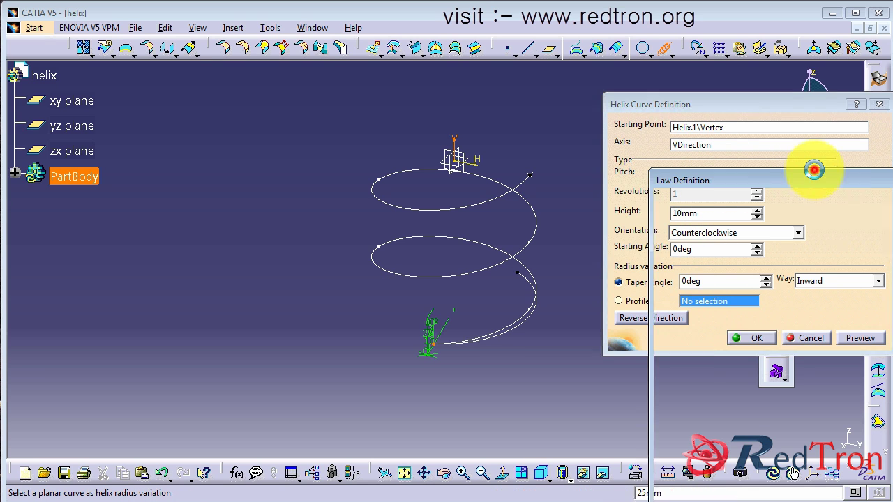
left_click(723, 467)
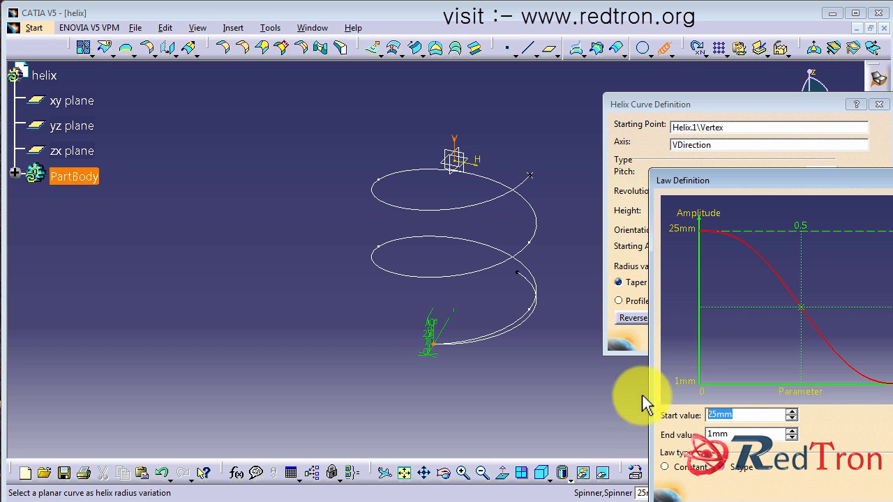
left_click_drag(763, 179, 179, 150)
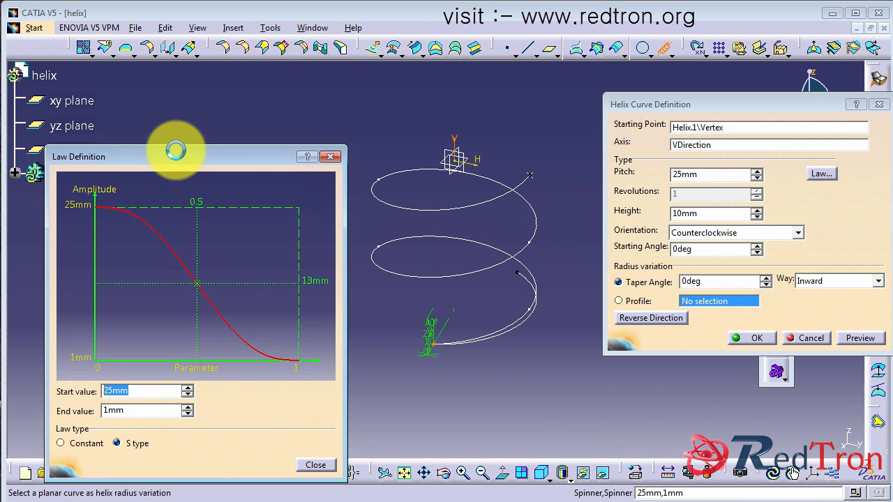
left_click(133, 410)
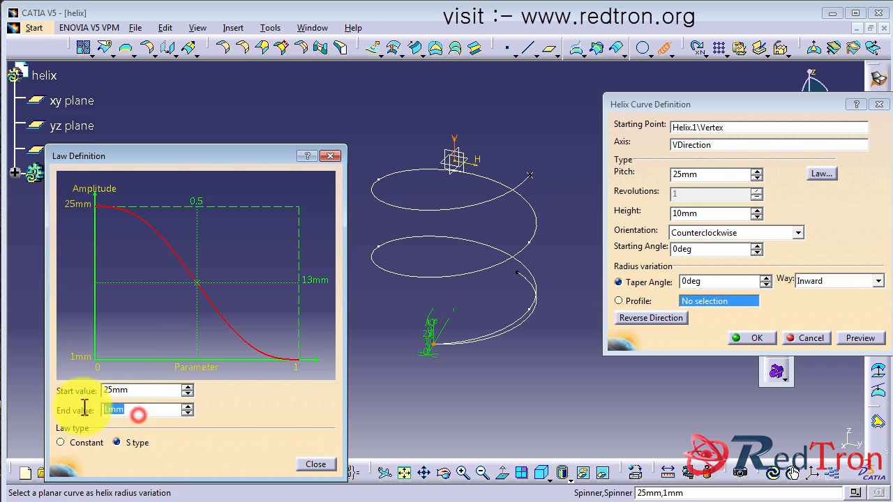
left_click(113, 392)
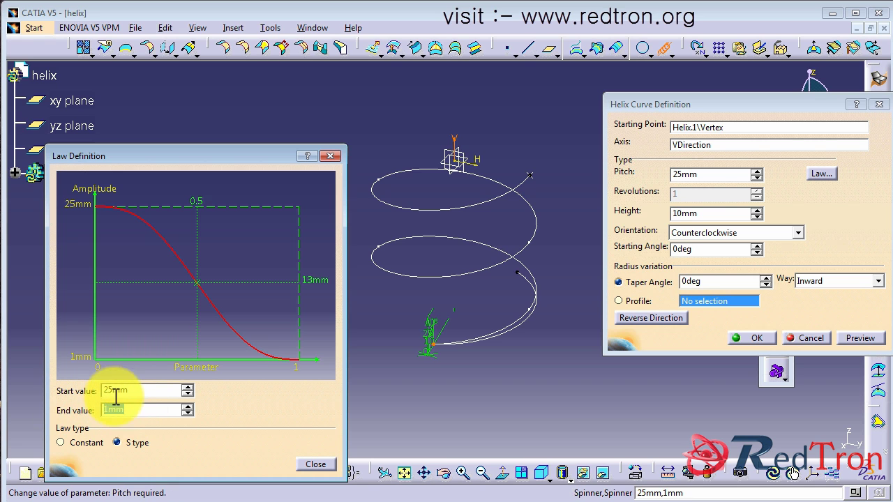
left_click(309, 465)
left_click(757, 190)
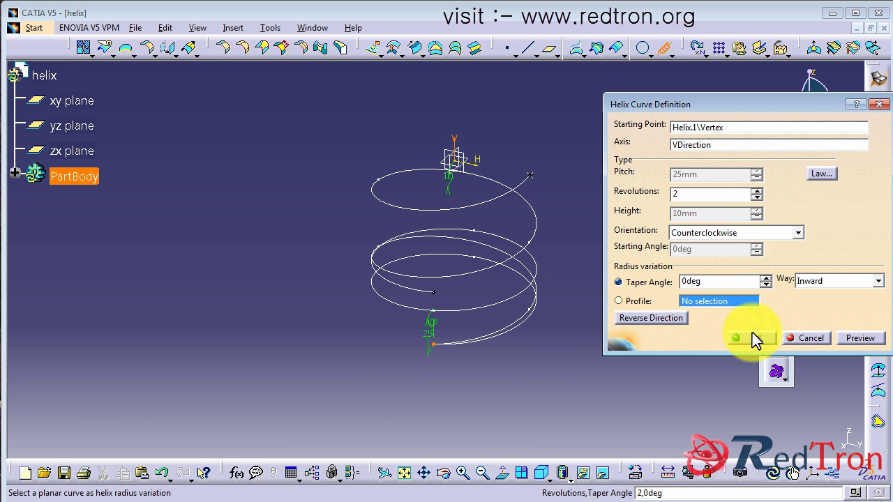
left_click(659, 318)
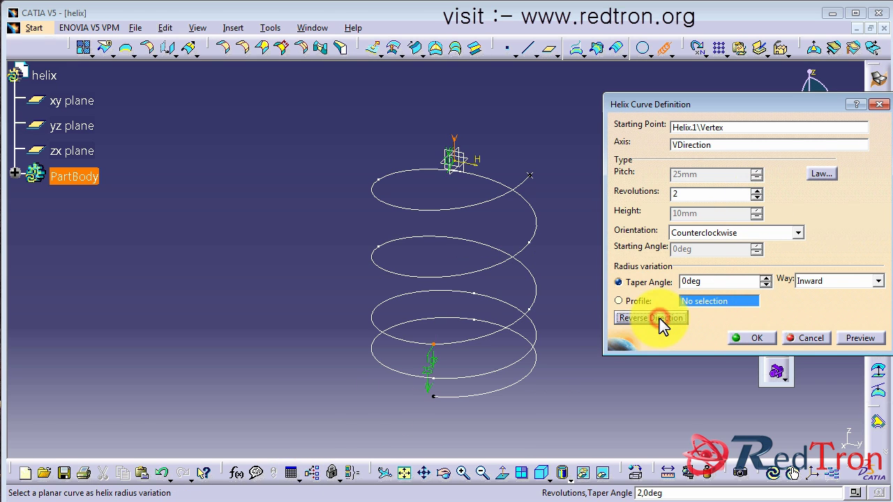
Step: Create the variable-pitch helix, then add a 45 mm pitch, 100 mm high helix about V
left_click(752, 339)
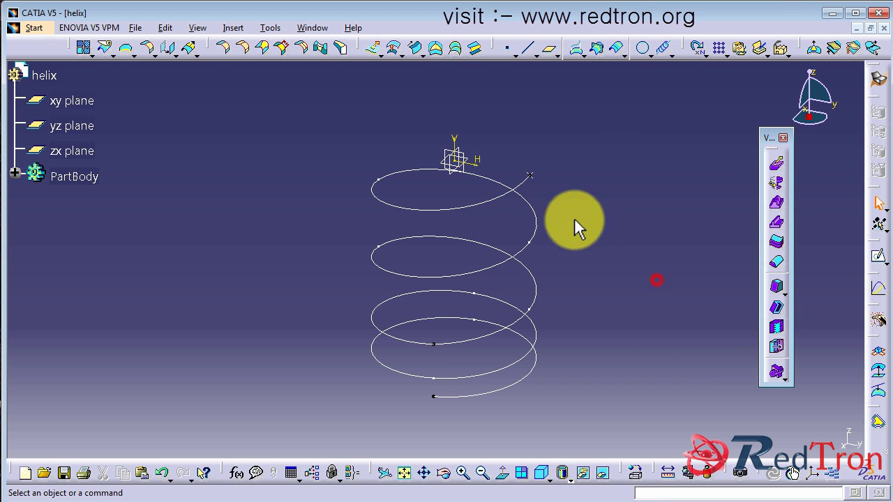
left_click(534, 177)
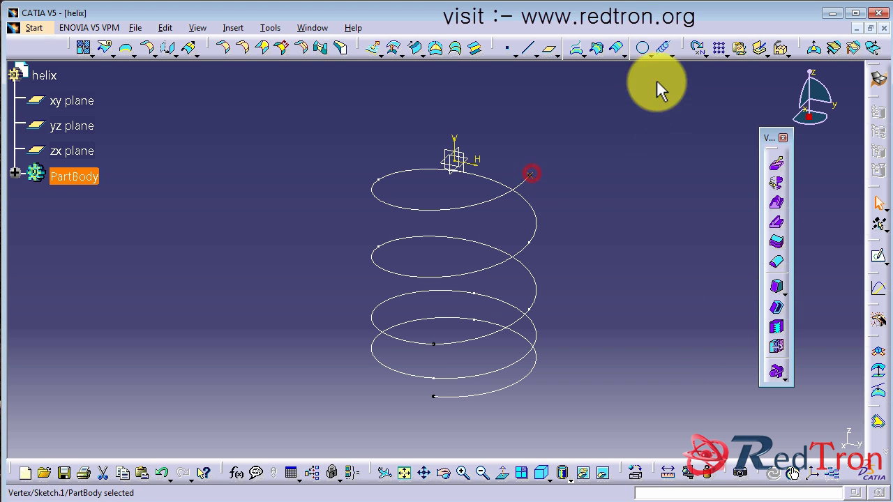
left_click(662, 48)
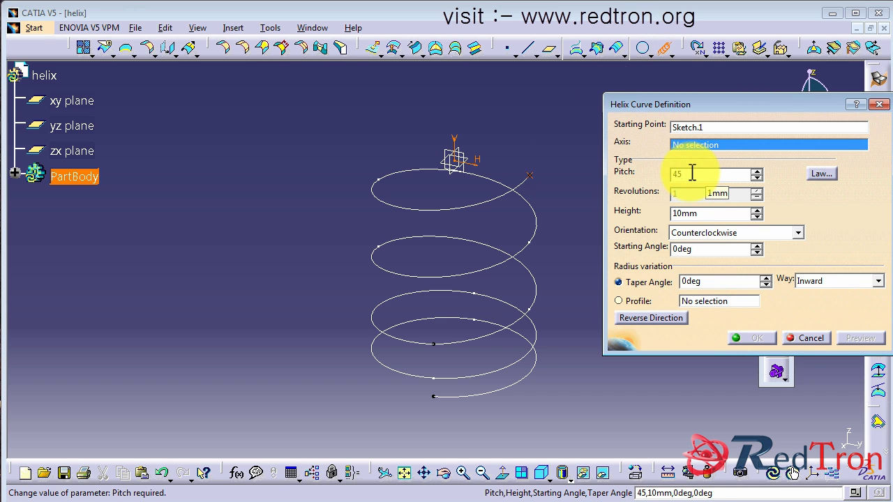
key("Tab")
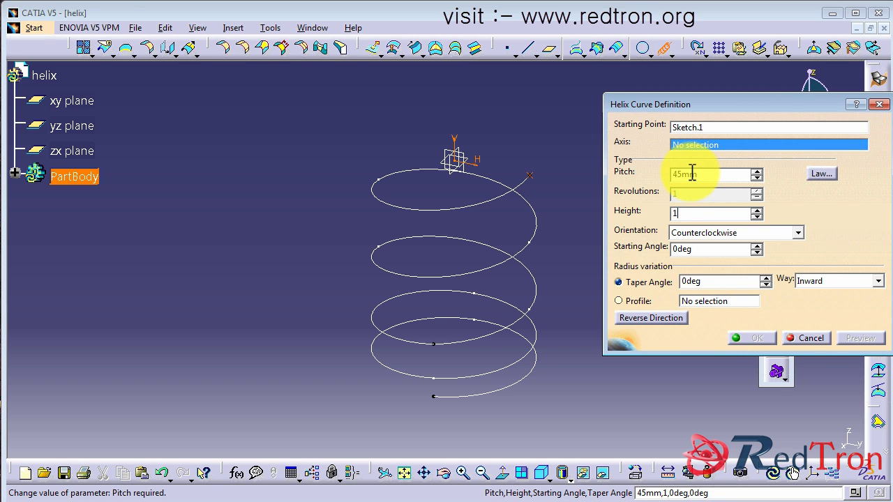
left_click(691, 213)
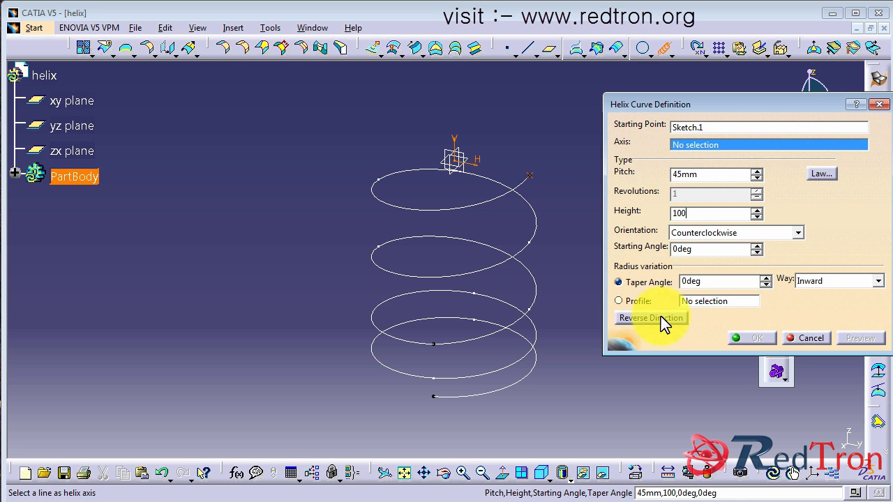
left_click(456, 152)
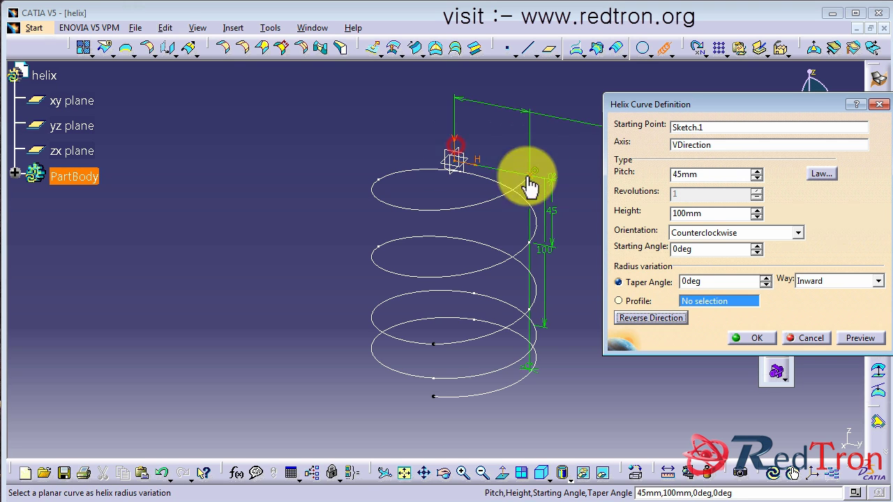
left_click(651, 318)
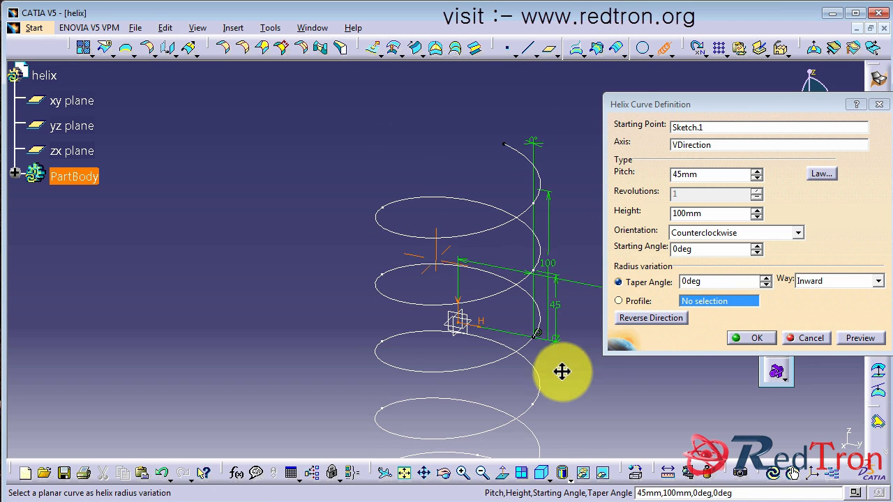
left_click(756, 335)
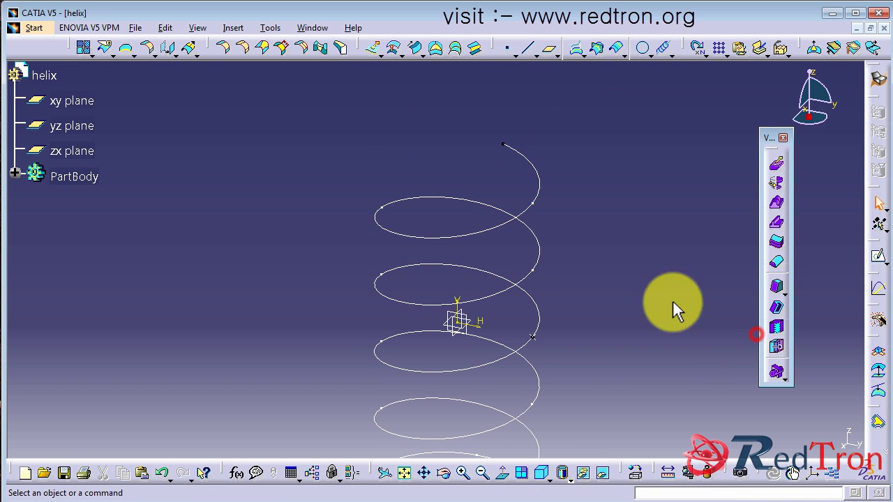
Step: Start a helix from Helix.3's end vertex with an S-type pitch law ending at 10 mm
left_click(503, 144)
left_click(664, 49)
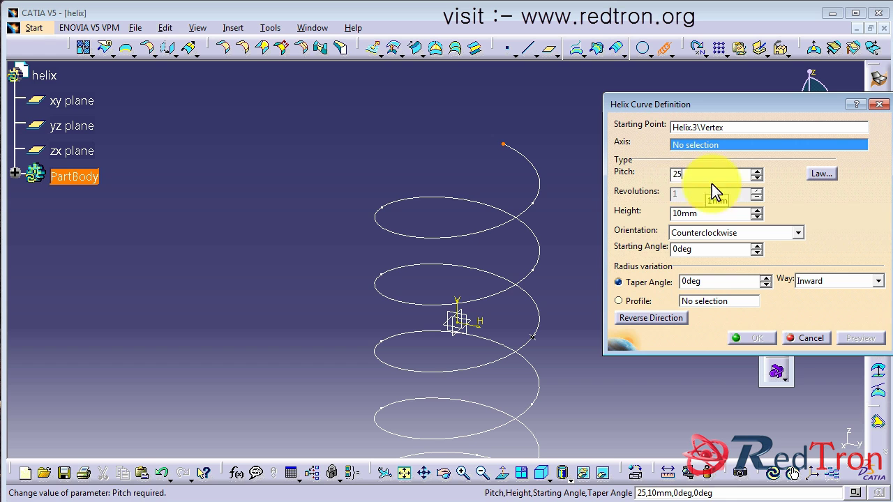
left_click(821, 173)
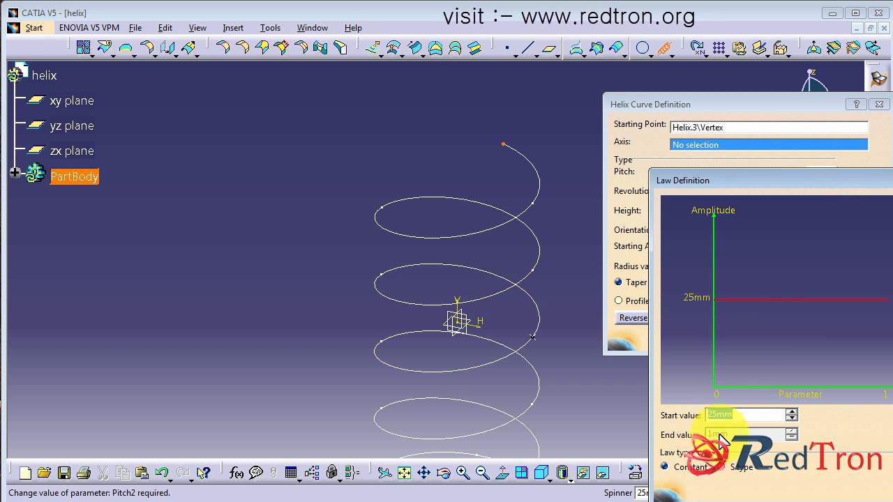
left_click(721, 468)
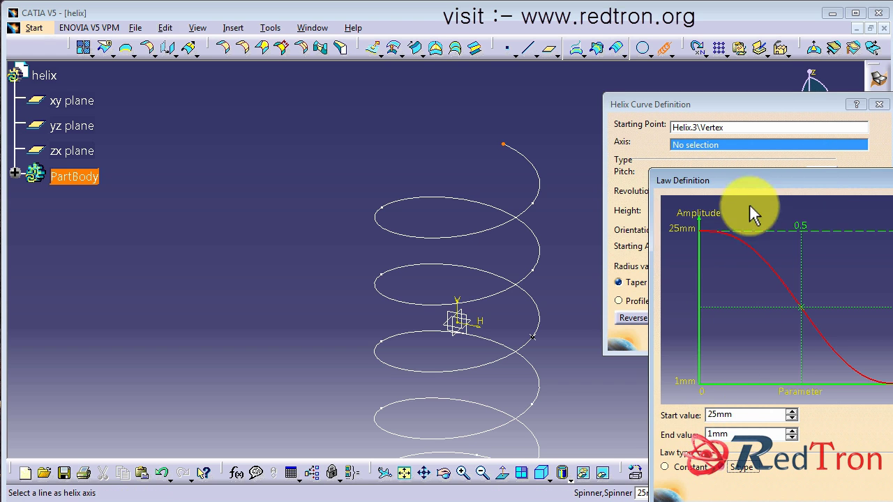
left_click_drag(755, 180, 195, 157)
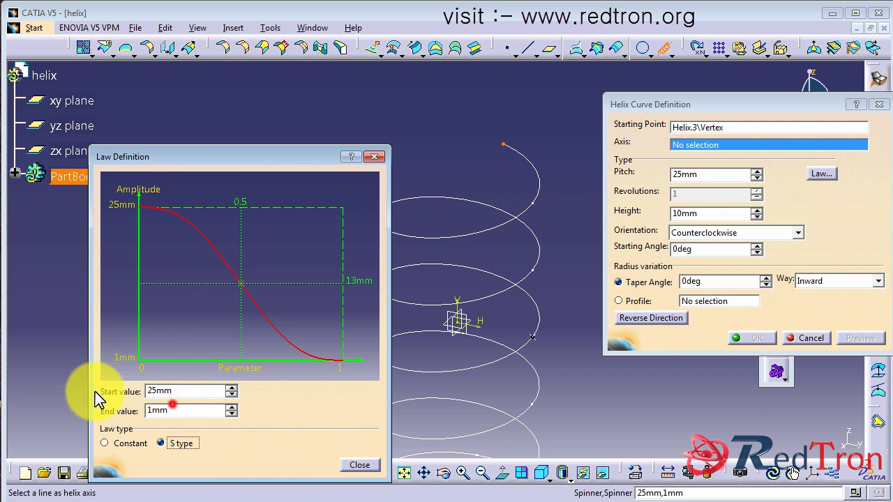
double_click(171, 410)
type("10")
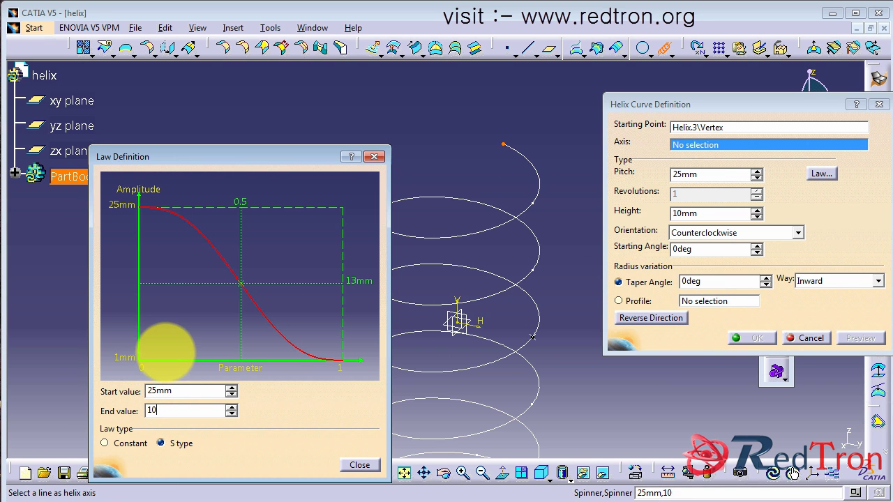
left_click(358, 465)
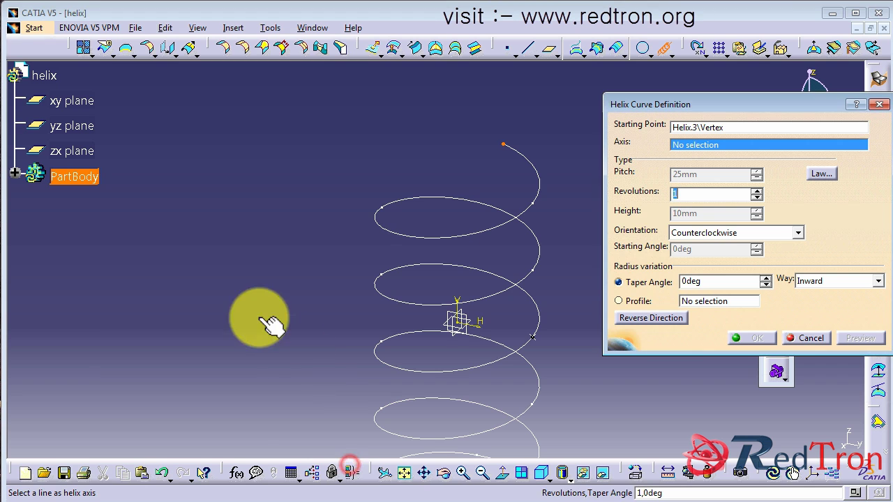
Step: Give this helix 2 revolutions about the V direction and create it
left_click(757, 190)
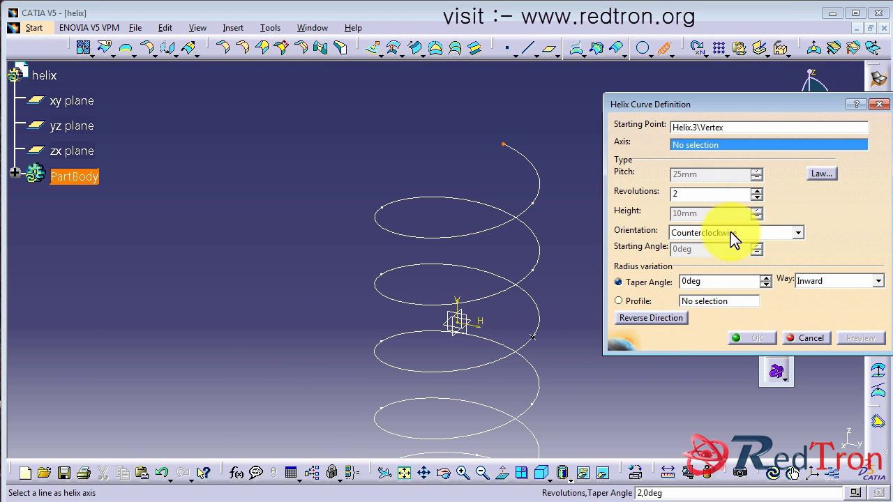
left_click(455, 312)
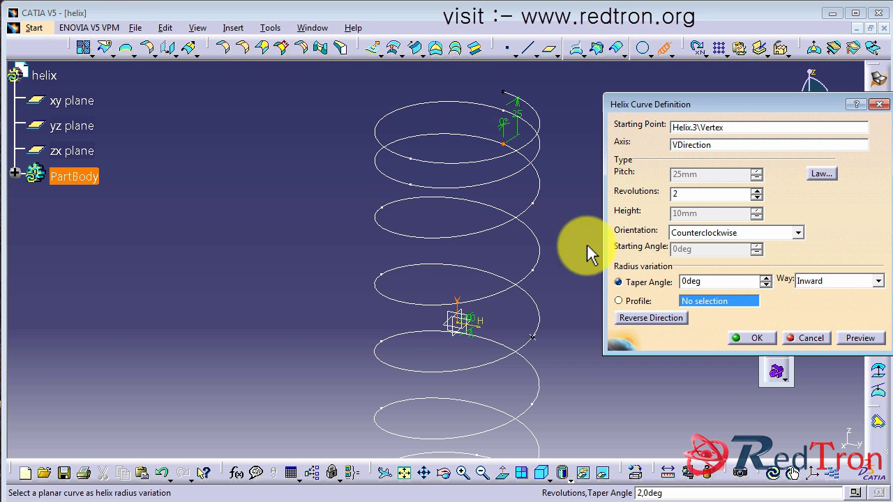
left_click(757, 338)
middle_click_drag(630, 299, 412, 248)
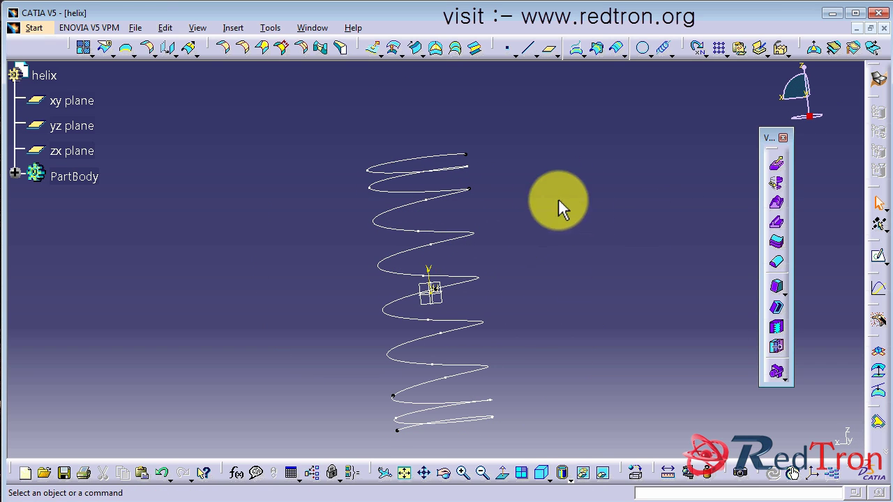
Step: Join Helix.1 through Helix.4 into a single curve
left_click(474, 152)
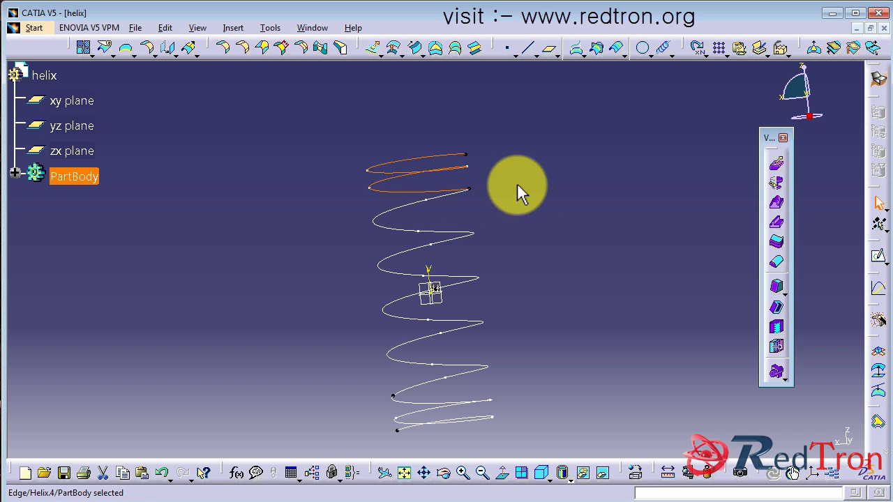
left_click(441, 196, "ctrl")
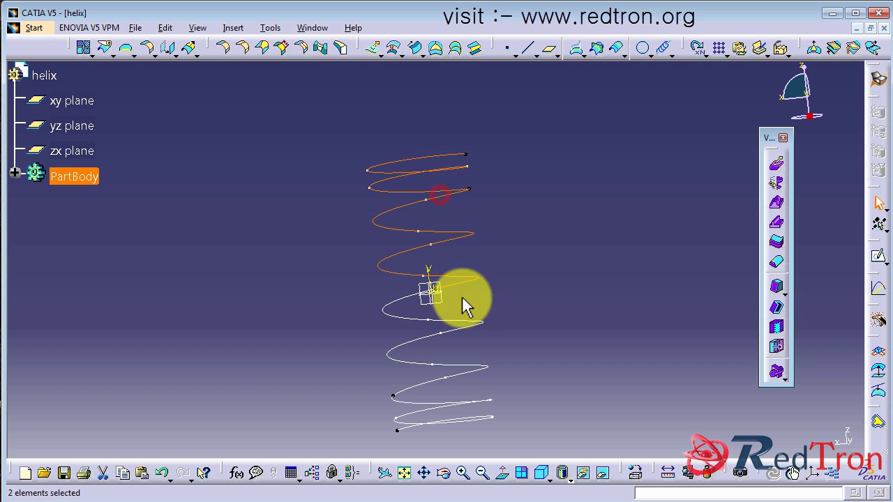
left_click(404, 299)
left_click(469, 403, "ctrl")
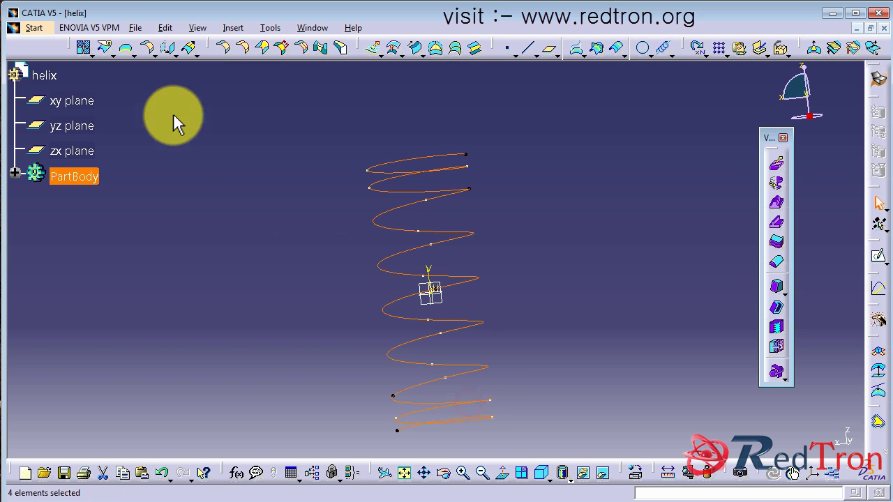
left_click(85, 50)
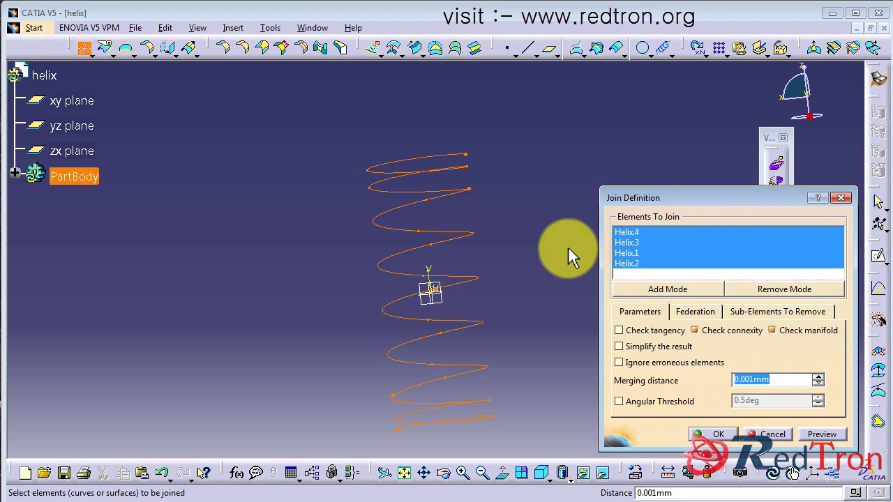
left_click(713, 434)
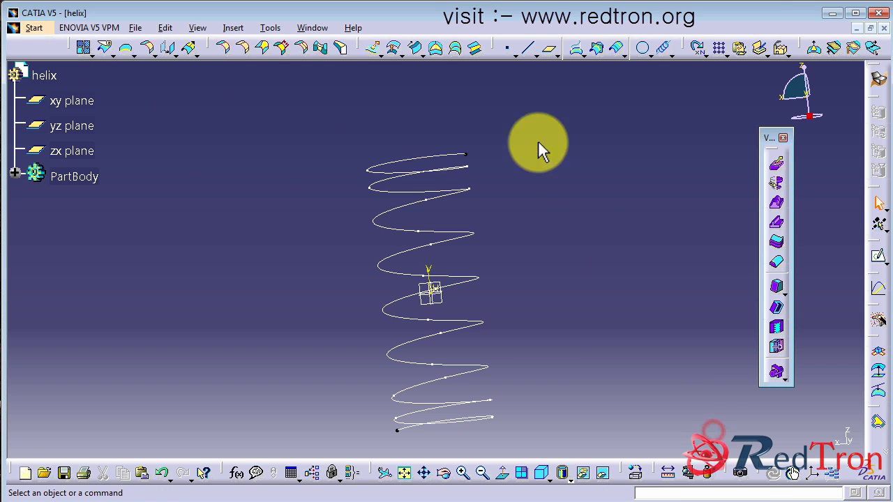
Step: Create a plane normal to the joined helix at its top end
left_click(550, 49)
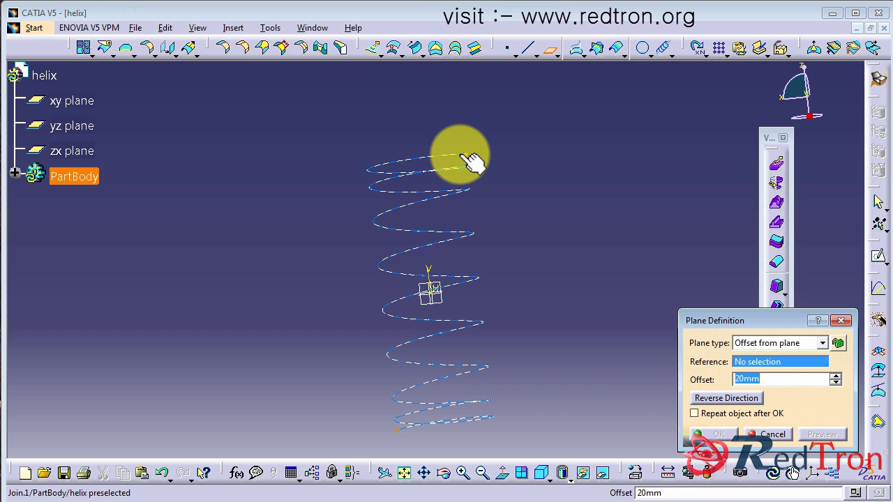
left_click(464, 155)
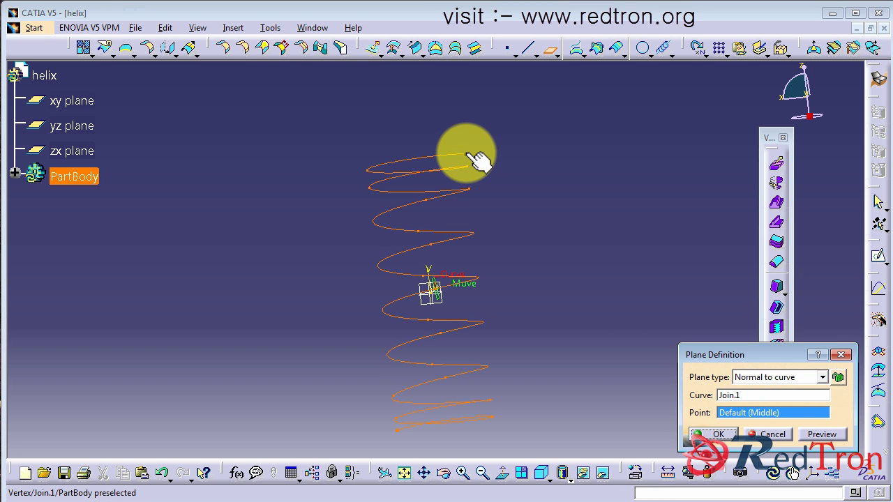
left_click(466, 155)
left_click(719, 436)
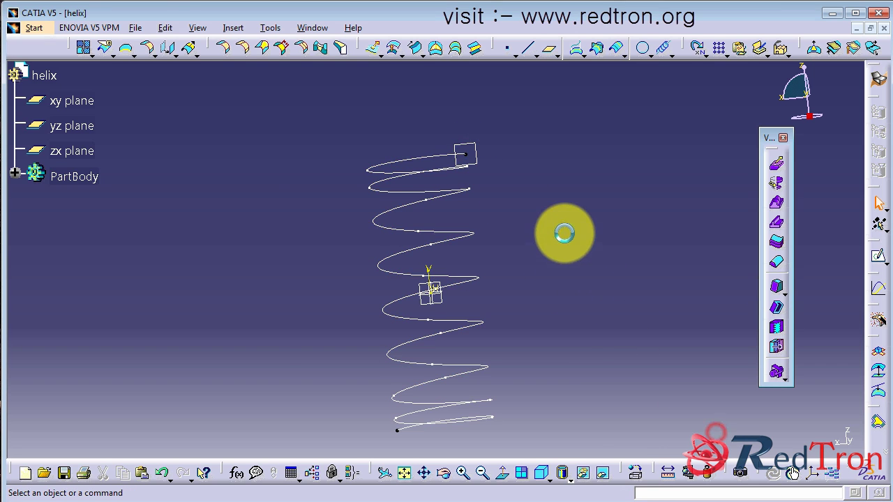
middle_click_drag(554, 233, 387, 200)
Step: On that plane, sketch a 10 mm diameter circle centred on the helix end point
left_click(370, 187)
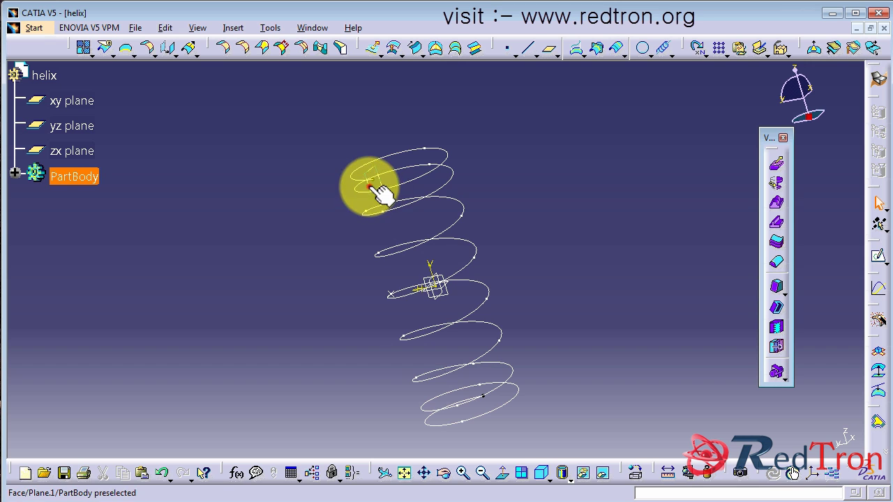
left_click(874, 256)
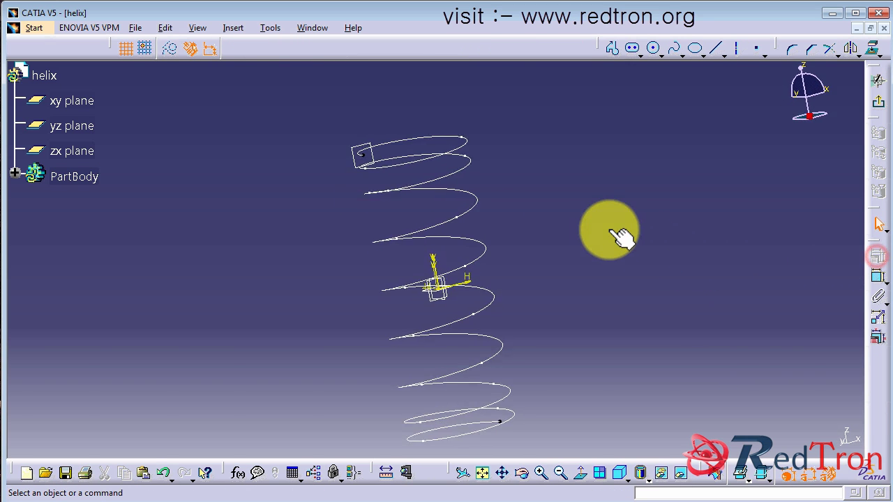
left_click(654, 46)
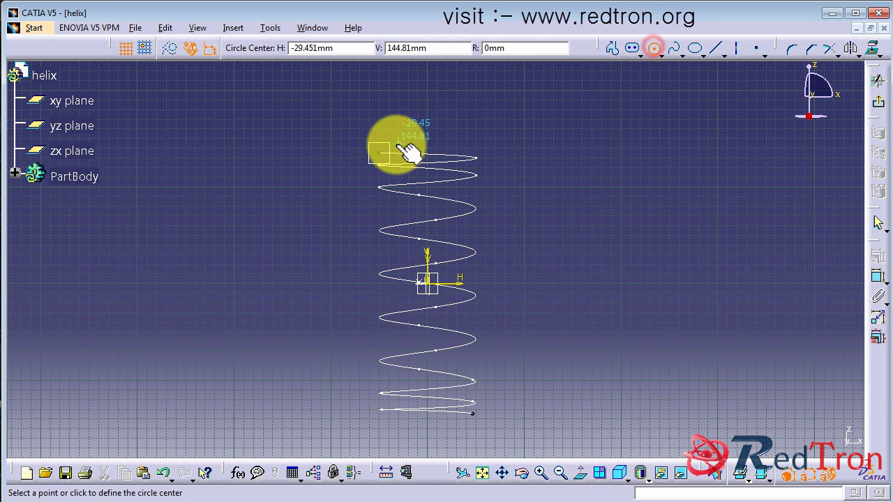
left_click(344, 158)
left_click(353, 143)
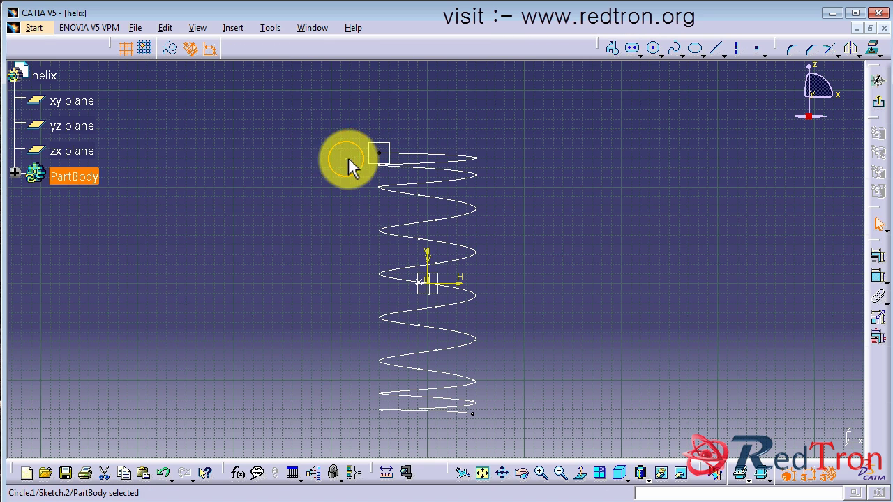
left_click(382, 155, "ctrl")
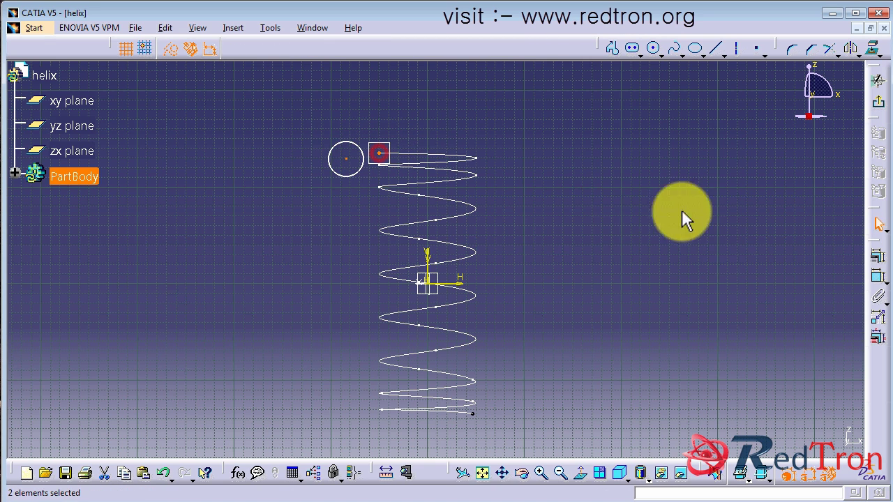
left_click(878, 257)
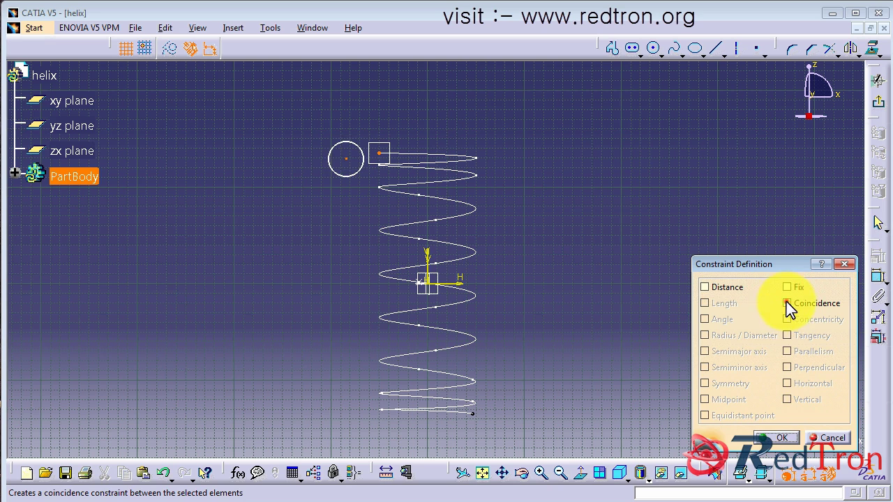
left_click(771, 435)
left_click(396, 150)
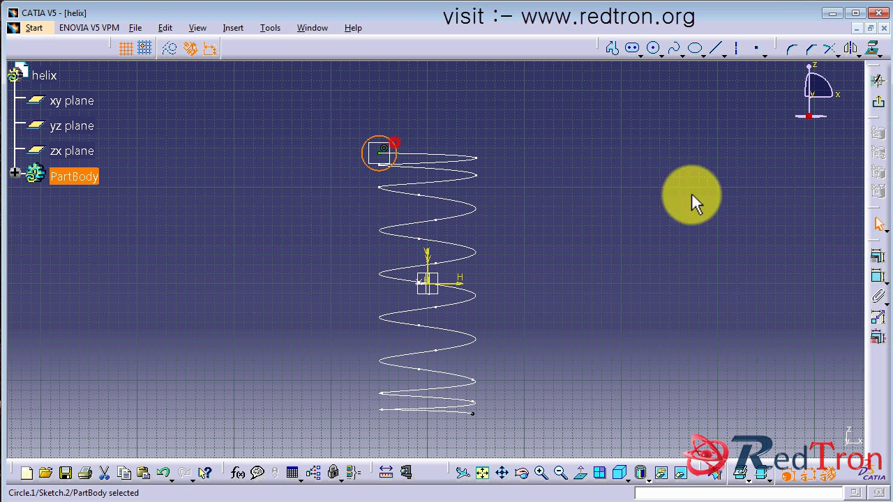
left_click(876, 274)
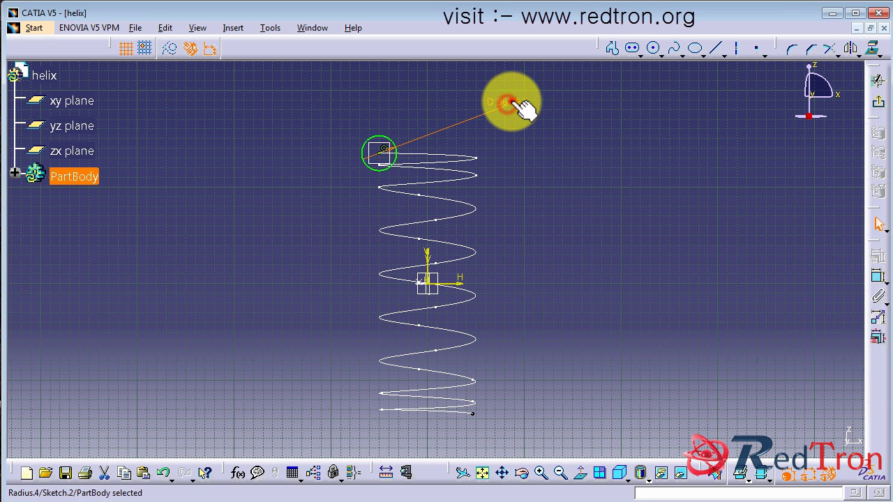
double_click(511, 103)
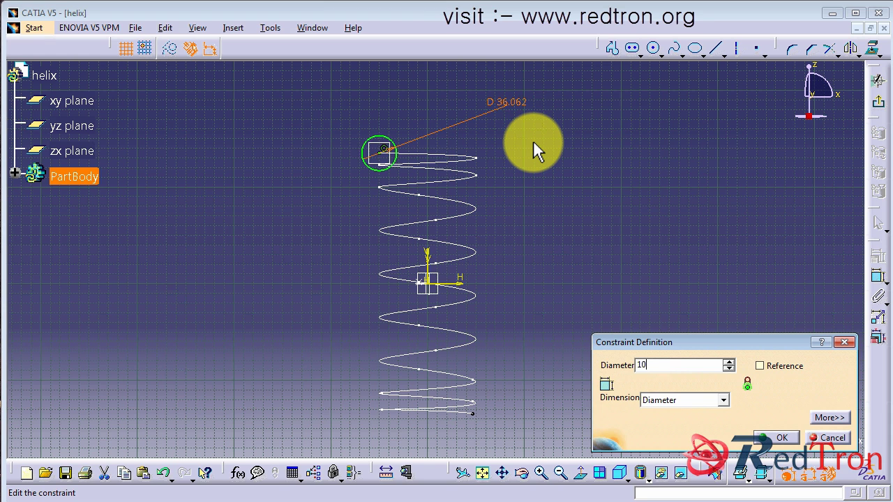
type("10")
key("Return")
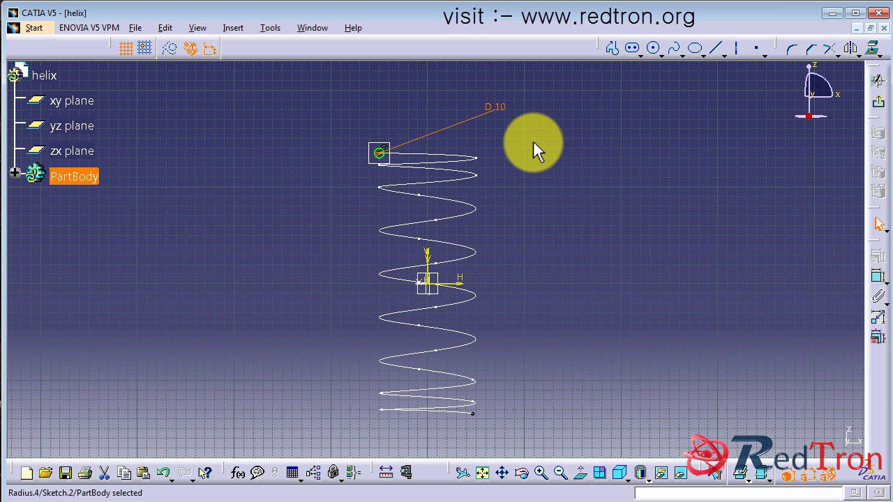
Step: Exit the sketch and switch to the Part Design workbench
left_click(878, 104)
left_click(34, 28)
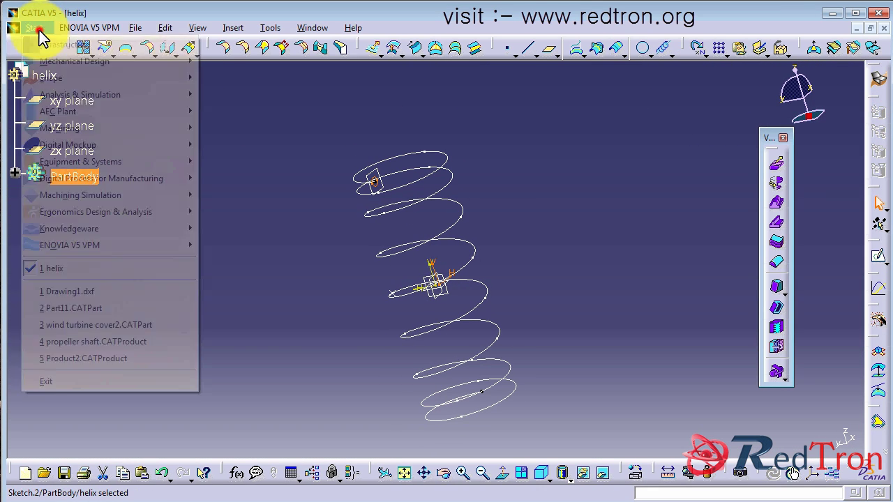
mouse_move(55, 61)
left_click(257, 62)
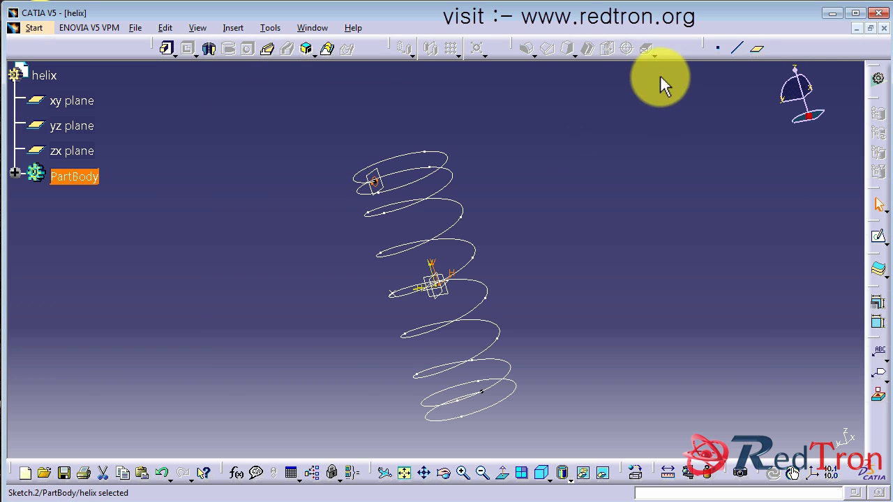
Step: Sweep Sketch.2's circle along Join.1 as a Rib, pulling direction set to the xy plane
left_click(266, 49)
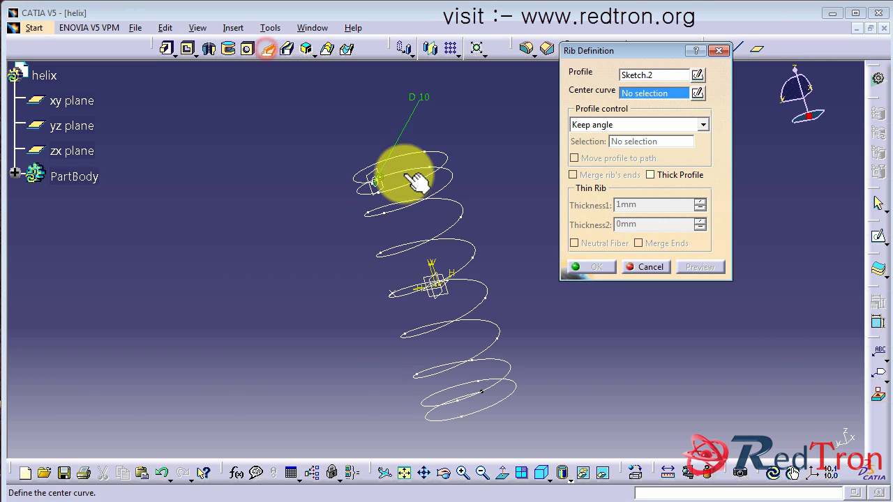
left_click(422, 179)
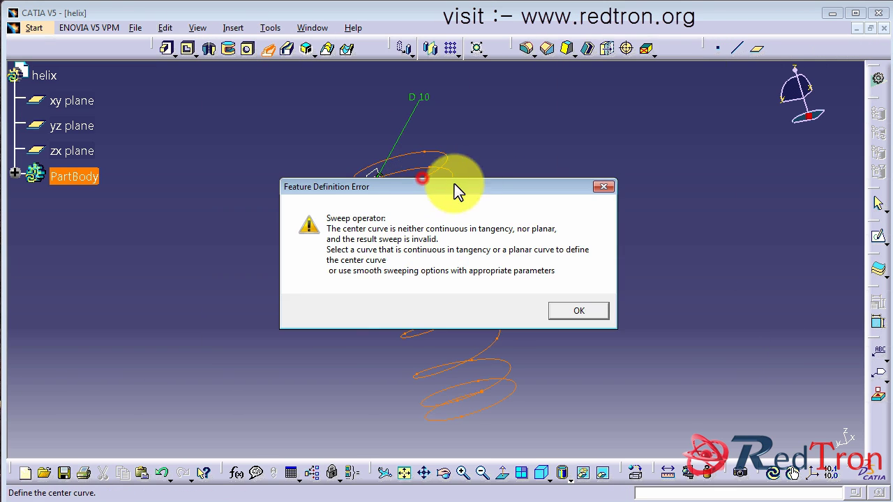
left_click(583, 312)
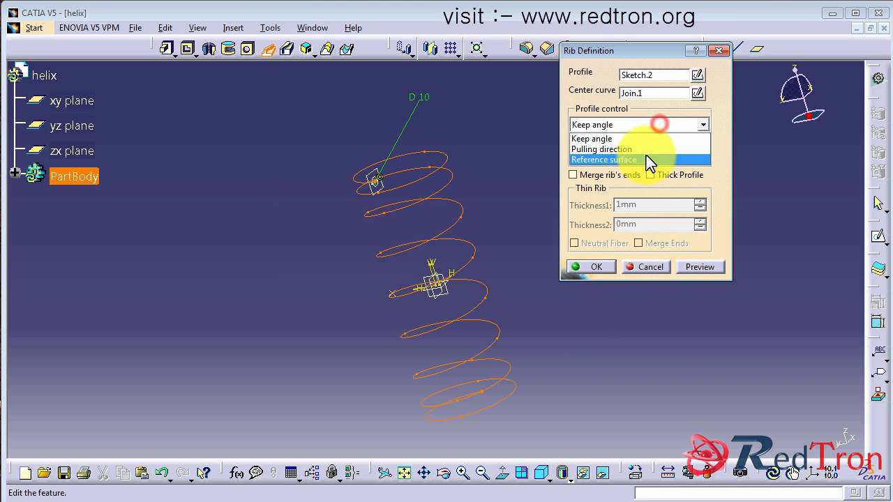
left_click(637, 149)
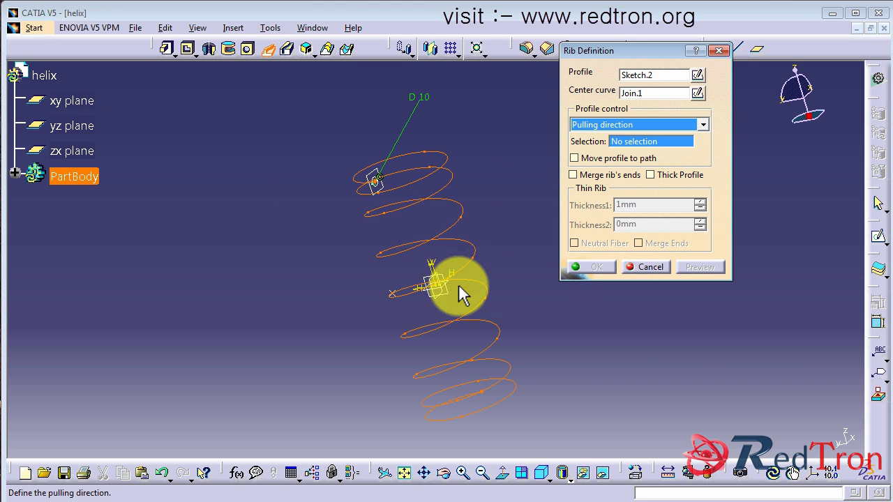
mouse_move(464, 297)
middle_mouse_down()
mouse_move(458, 255)
mouse_move(454, 295)
mouse_move(430, 286)
mouse_move(458, 419)
mouse_move(436, 324)
middle_mouse_up()
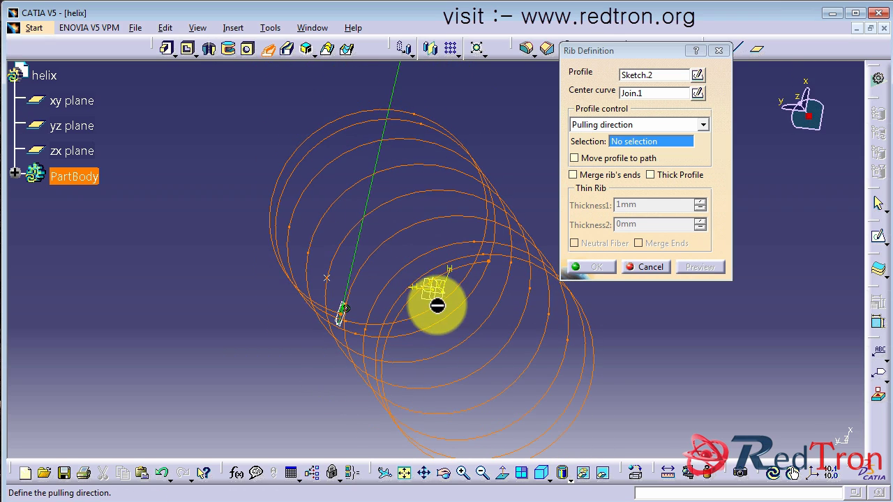
left_click(423, 300)
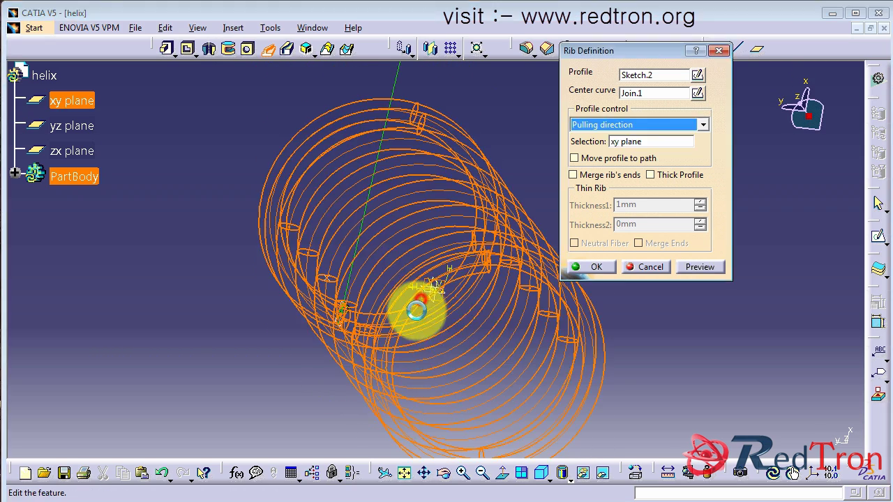
left_click(598, 268)
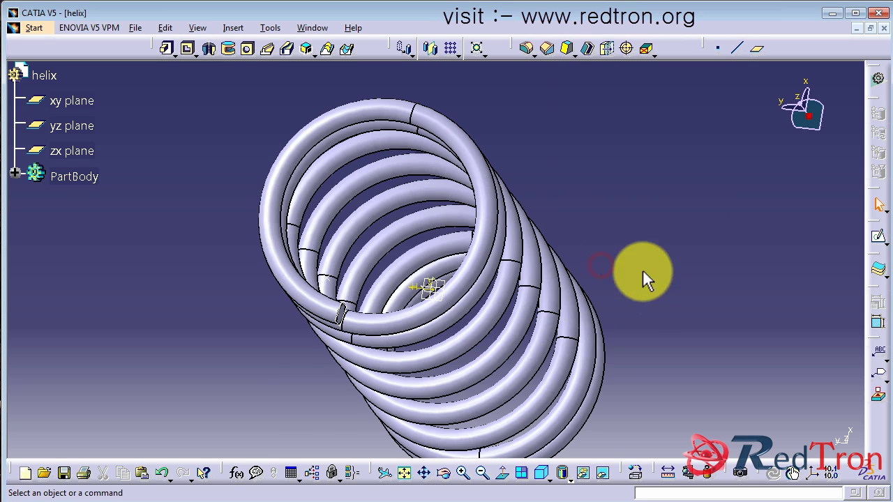
middle_click_drag(626, 257, 479, 110)
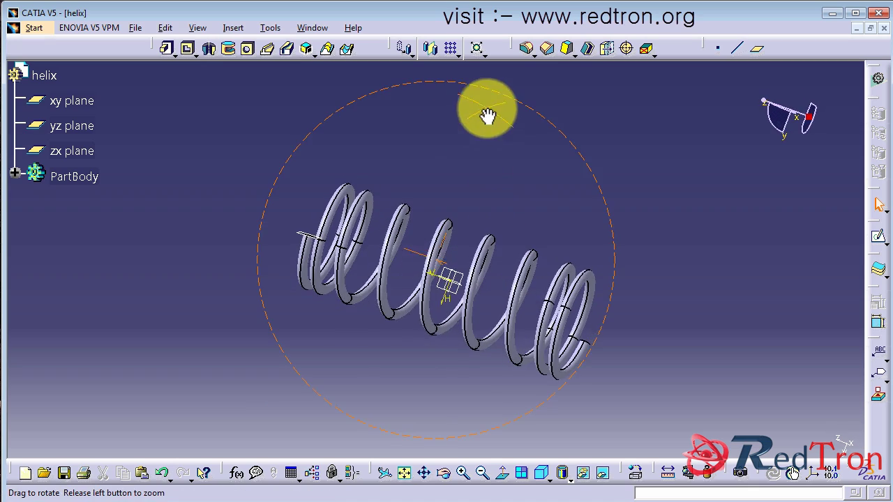
middle_click_drag(418, 353, 463, 285)
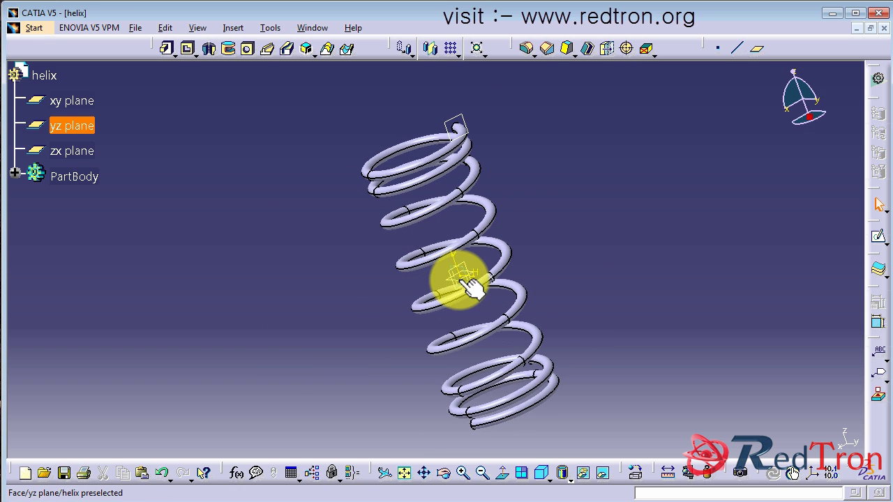
left_click(449, 281)
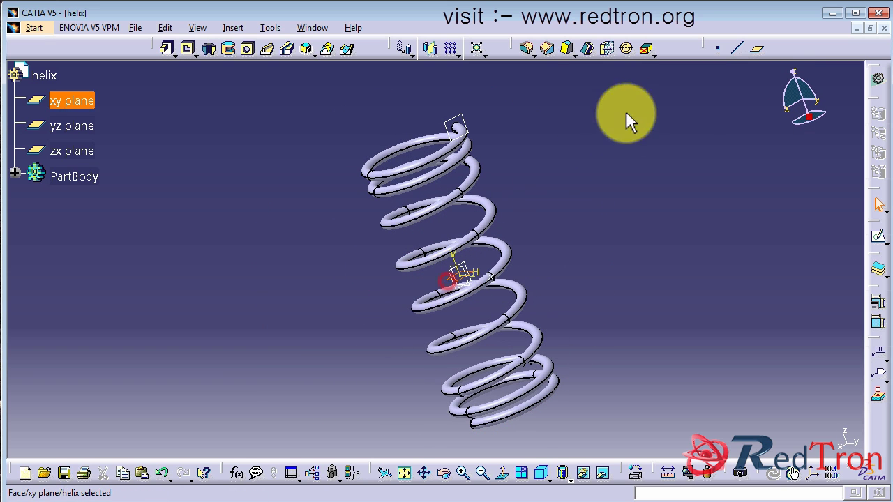
Step: Add a plane offset 20 mm from xy and sketch an origin-centred circle wider than the spring
left_click(759, 51)
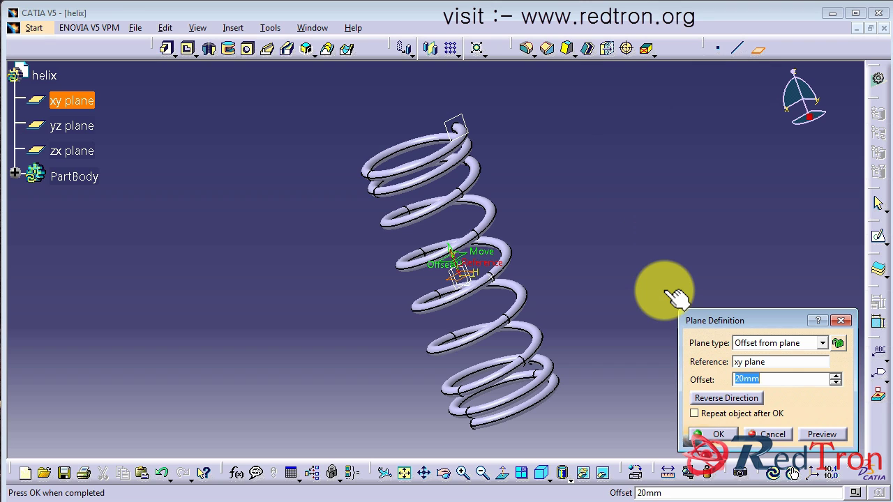
key("Return")
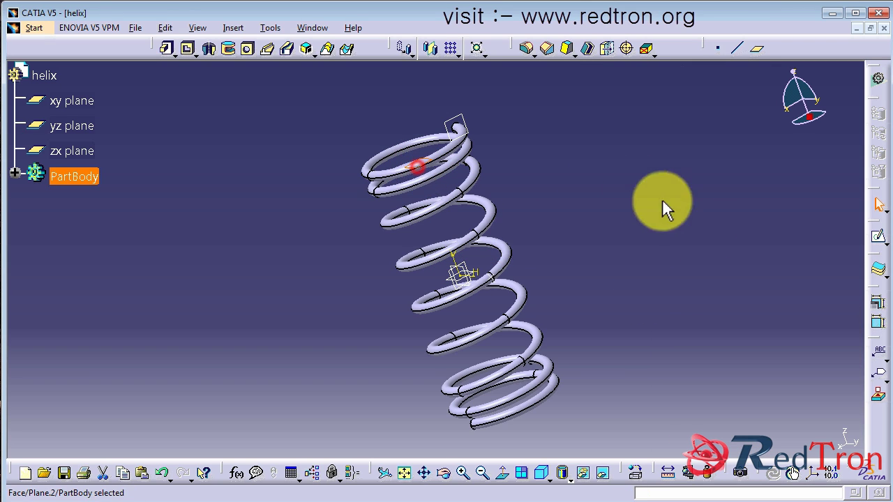
left_click(878, 237)
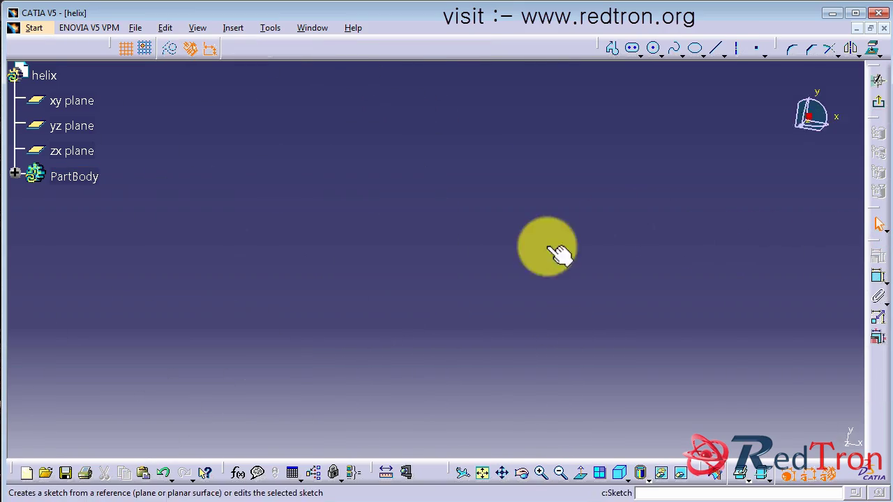
left_click(482, 473)
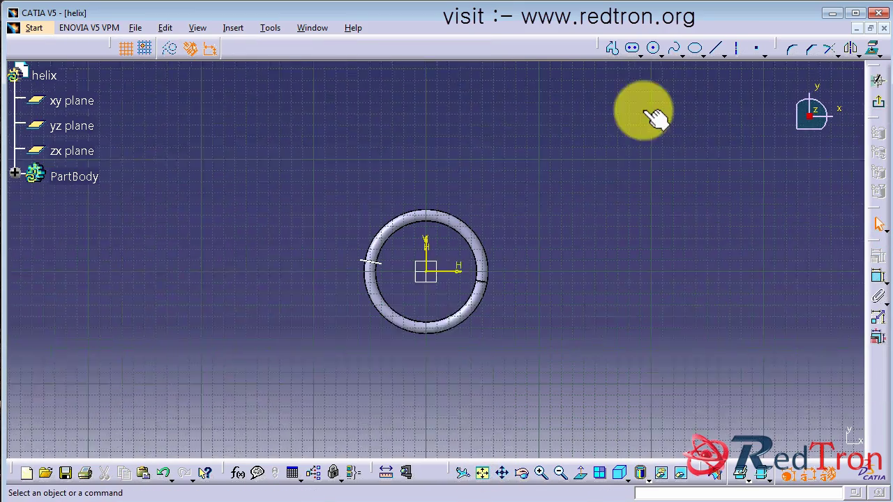
left_click(653, 49)
left_click(436, 258)
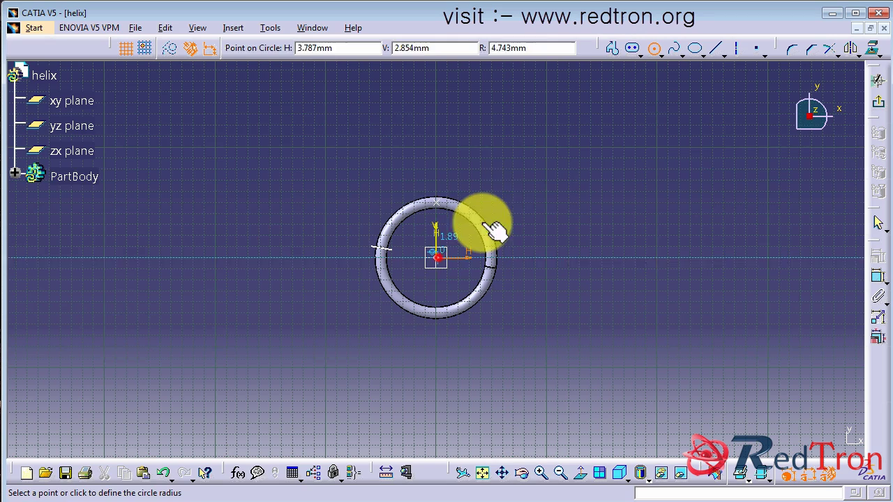
left_click(494, 203)
left_click(874, 105)
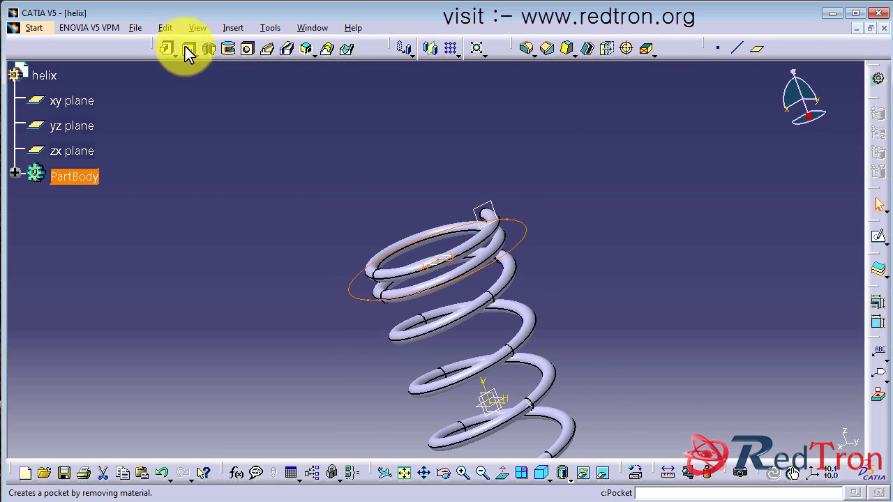
left_click(187, 49)
Step: Reverse the 20mm Sketch.3 pocket so it trims the spring's top coil, then expand PartBody
left_click(721, 389)
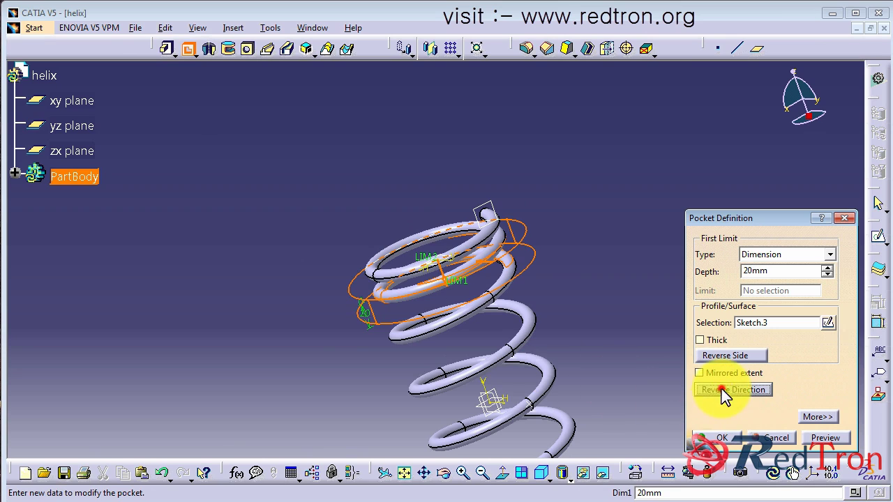
middle_click_drag(426, 303, 329, 292)
left_click(719, 438)
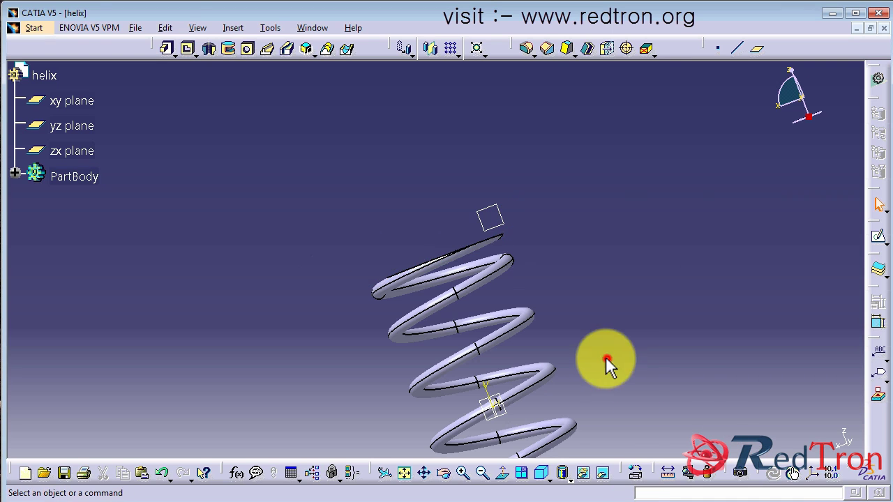
mouse_move(446, 258)
middle_mouse_down()
mouse_move(425, 239)
mouse_move(508, 271)
middle_mouse_up()
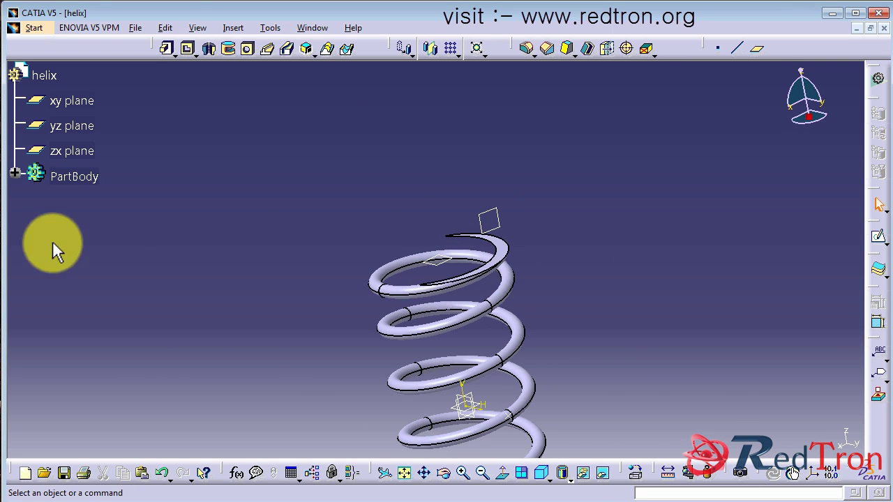
left_click(14, 172)
scroll(139, 391, "down", 3)
Step: Set Plane.2's offset to 140mm, dismiss the pocket warning and re-confirm Pocket.1
double_click(95, 279)
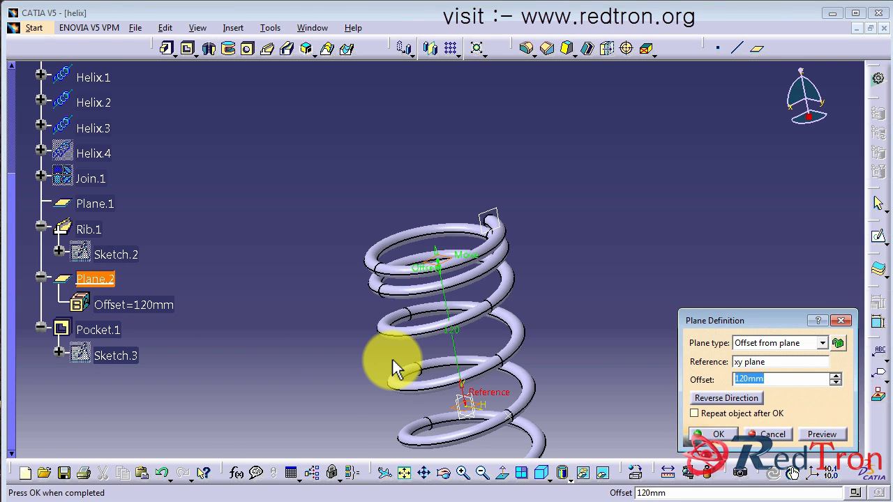
key("Return")
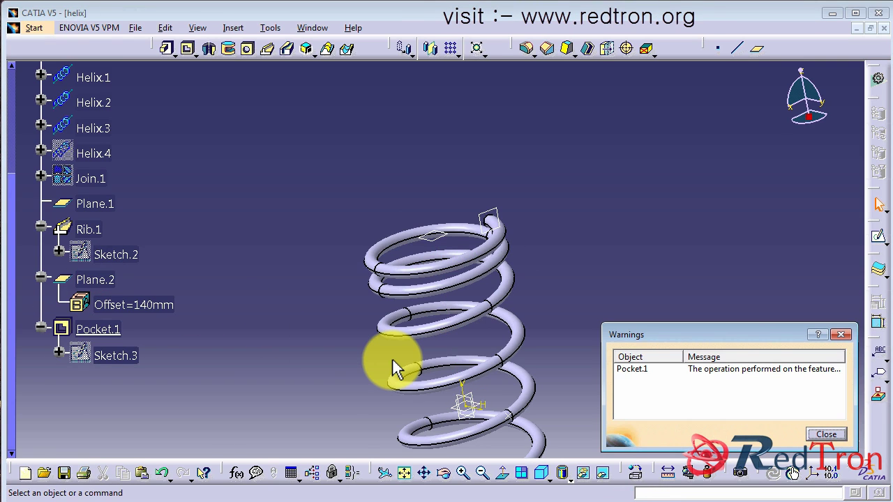
left_click(826, 435)
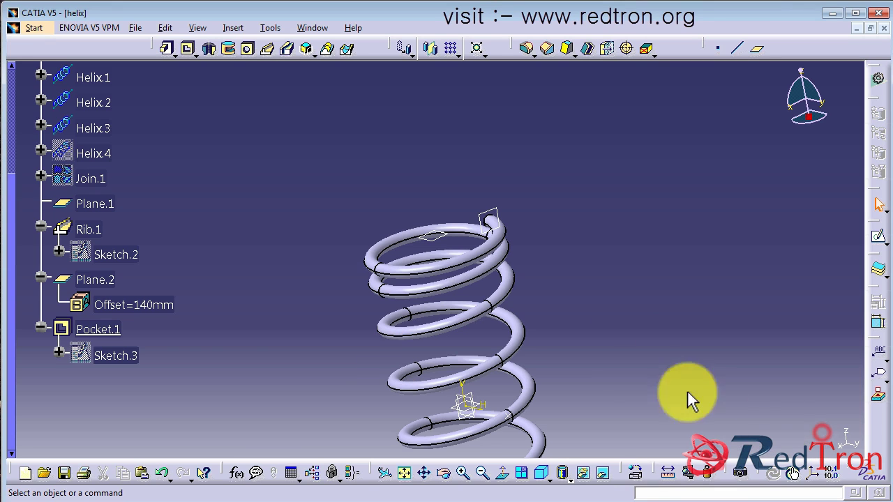
double_click(96, 329)
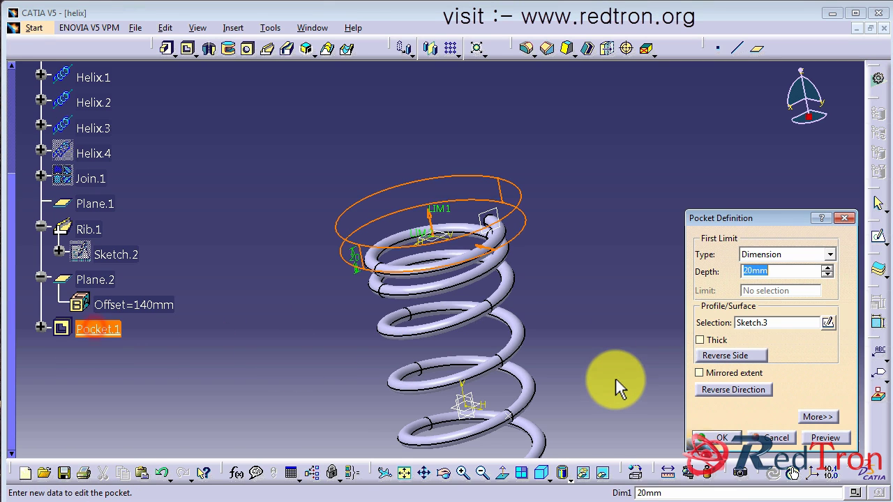
left_click(725, 438)
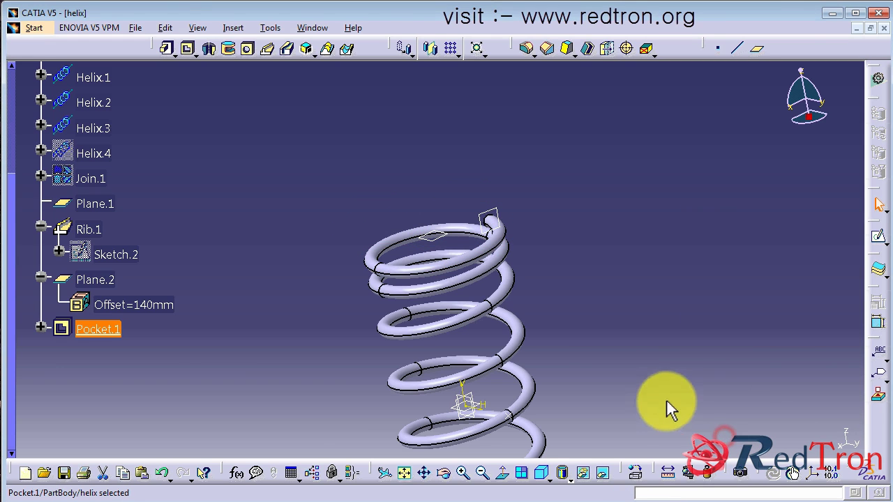
double_click(108, 328)
middle_click_drag(307, 319, 327, 250)
left_click(740, 436)
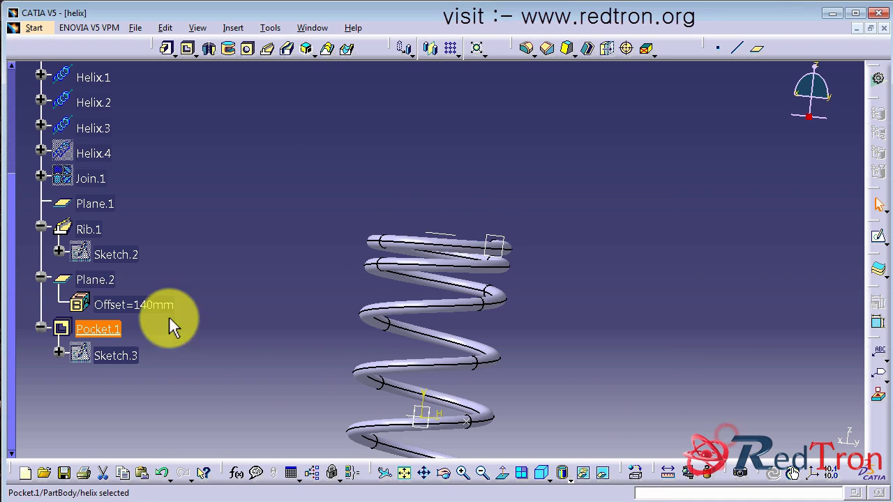
Step: Change Plane.2's offset to 130mm, then to 135mm
double_click(159, 307)
type("130")
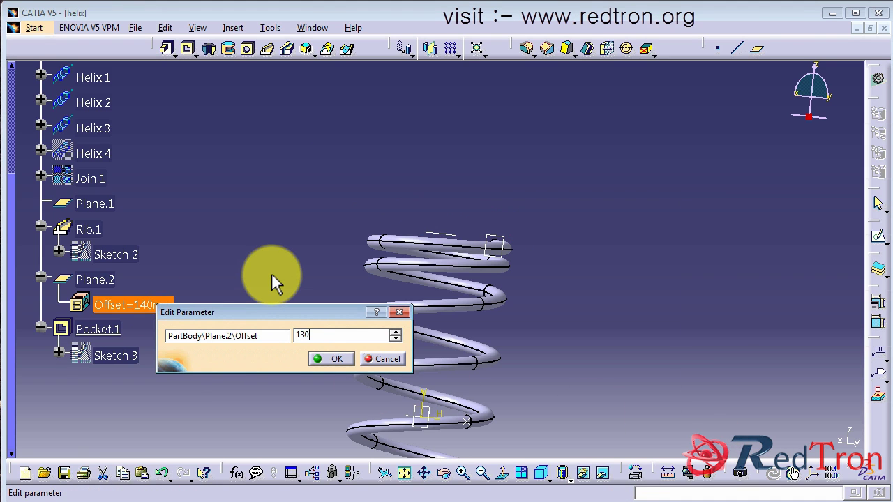
key("Return")
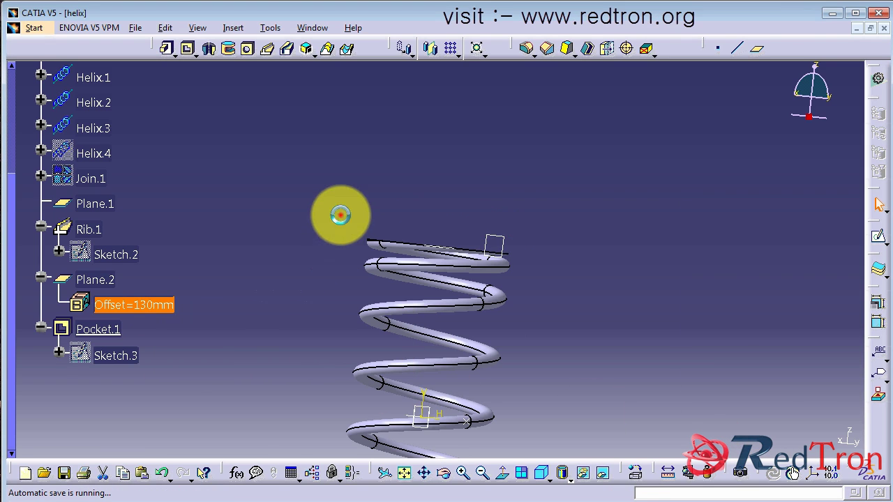
middle_click_drag(339, 210, 398, 255)
double_click(142, 306)
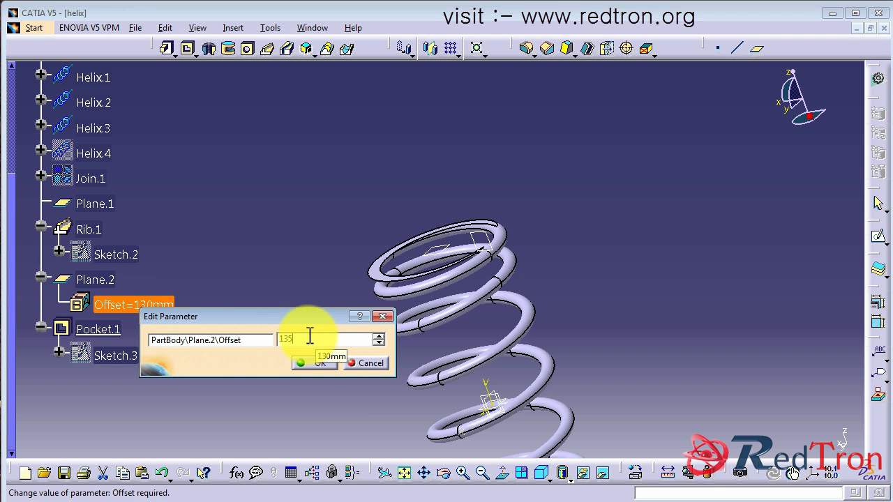
key("Return")
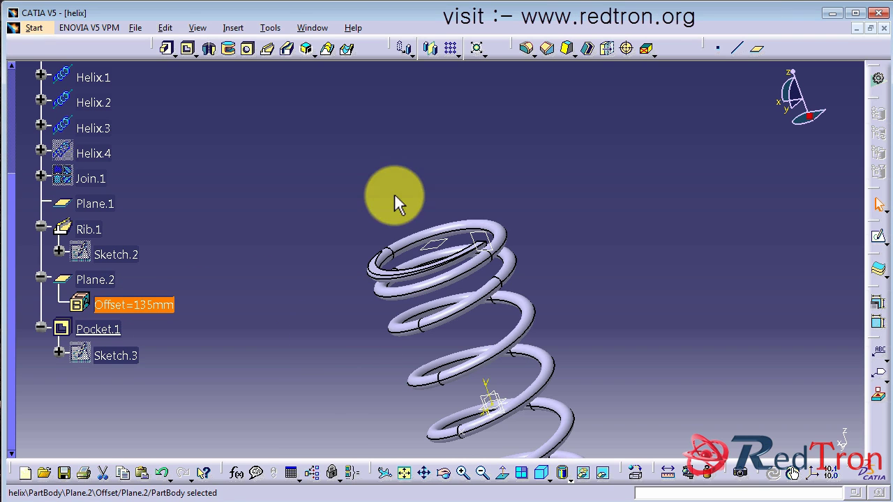
Step: Mirror Pocket.1 about the xy plane to trim the spring's bottom end
left_click(99, 329)
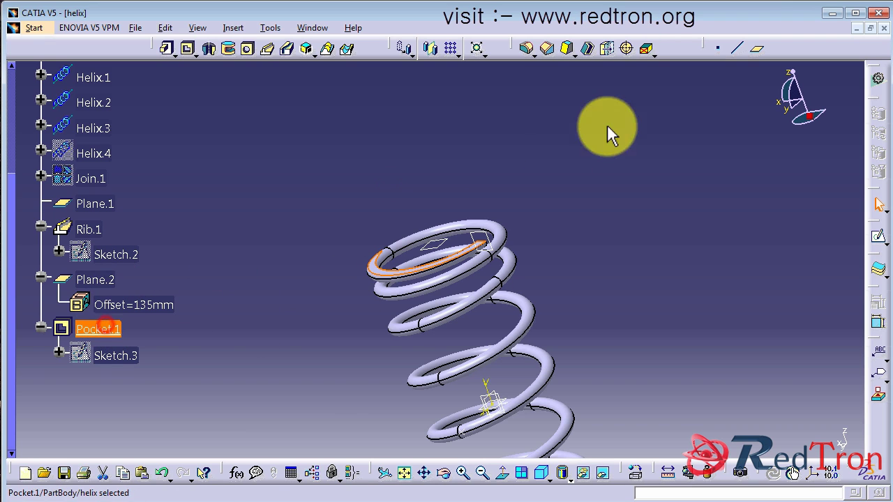
left_click(431, 50)
middle_click_drag(572, 199, 442, 224)
left_click(425, 222)
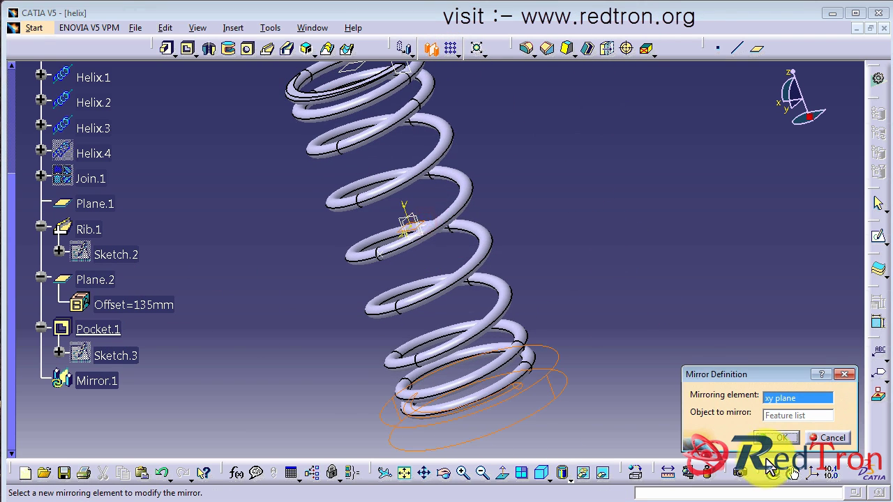
left_click(776, 438)
left_click(675, 387)
Step: Orbit the spring to inspect both trimmed ends and select the zx plane
middle_click_drag(618, 354, 473, 53)
middle_click_drag(698, 295, 598, 435)
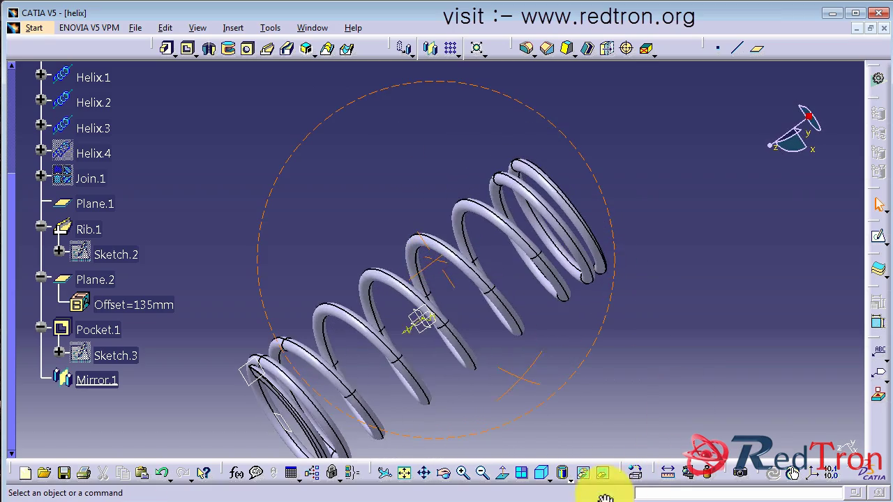
mouse_move(405, 286)
middle_mouse_down()
mouse_move(393, 139)
mouse_move(475, 110)
mouse_move(529, 395)
mouse_move(370, 391)
mouse_move(398, 335)
mouse_move(519, 395)
mouse_move(475, 361)
mouse_move(487, 344)
mouse_move(453, 339)
mouse_move(471, 356)
middle_mouse_up()
left_click(470, 357)
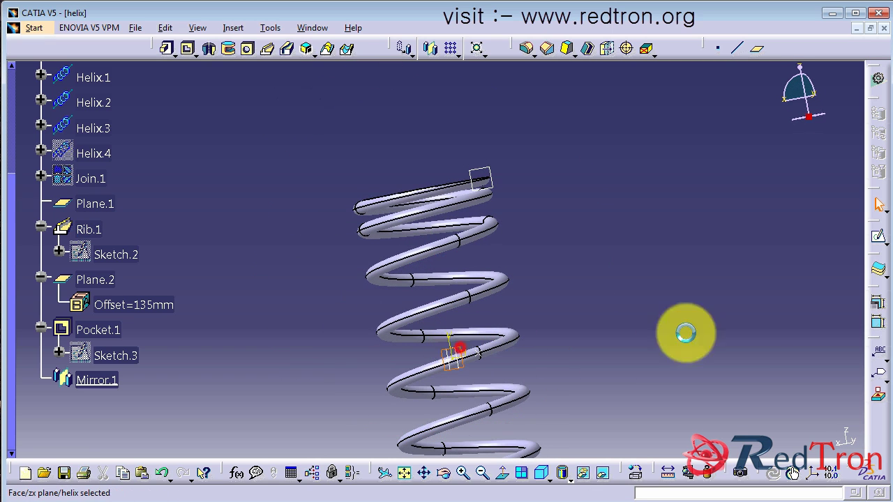
Step: Sketch a connected line profile on the zx plane at the spring's top end
left_click(878, 246)
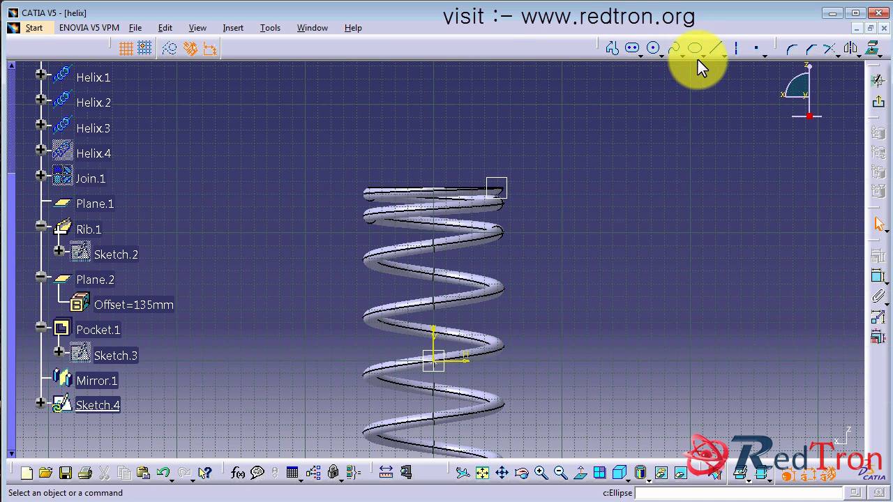
left_click(614, 49)
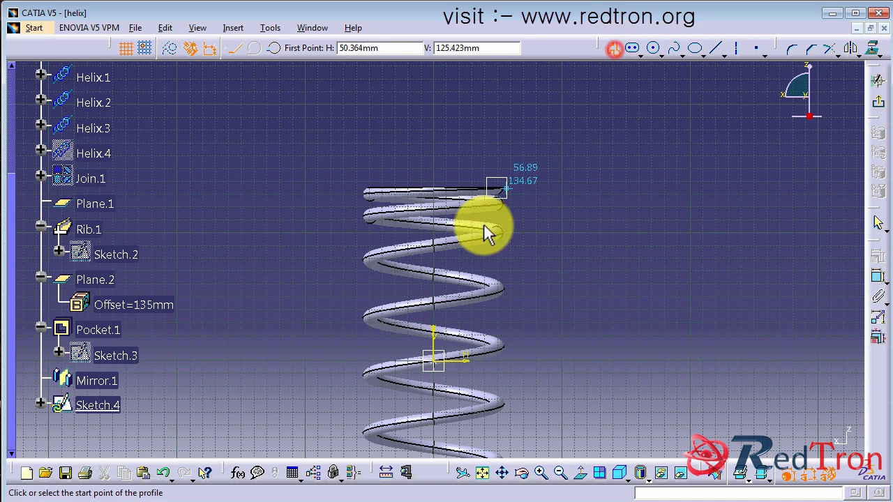
left_click(441, 291)
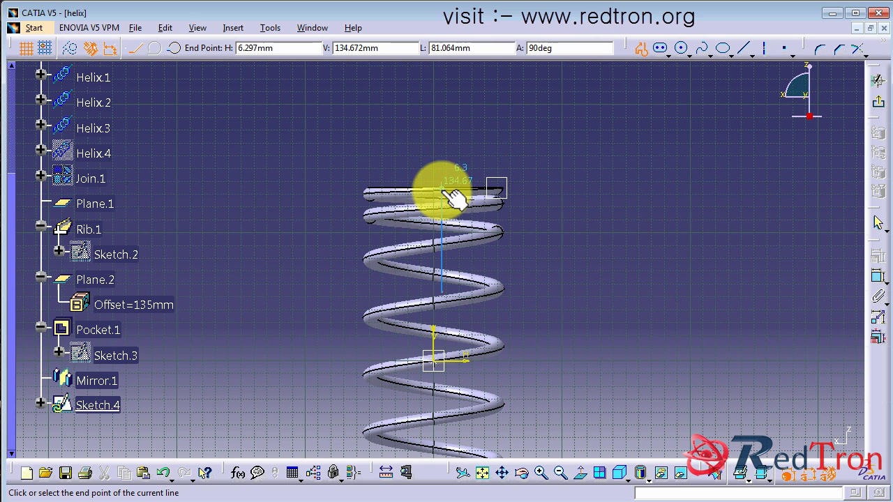
left_click(442, 188)
left_click(517, 188)
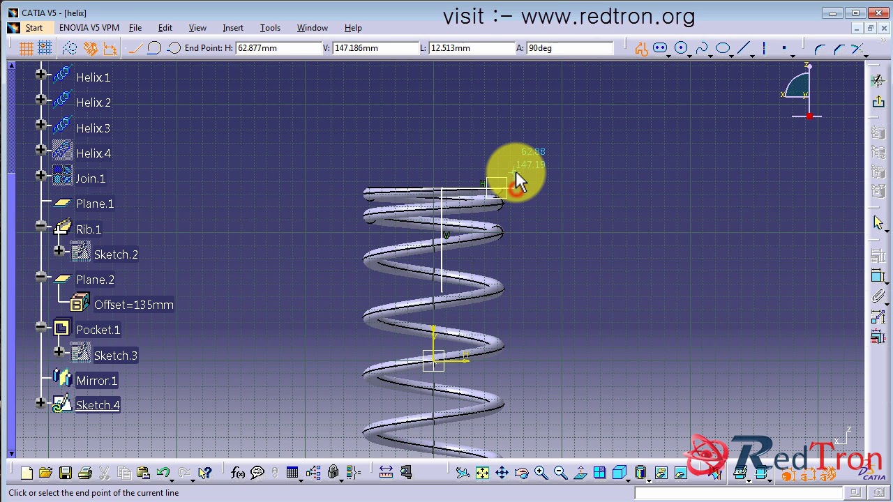
left_click(434, 172)
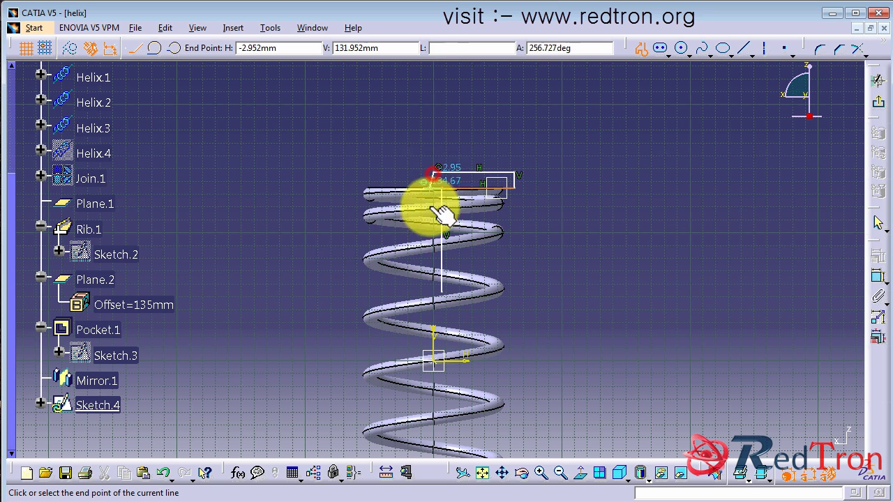
left_click(446, 292)
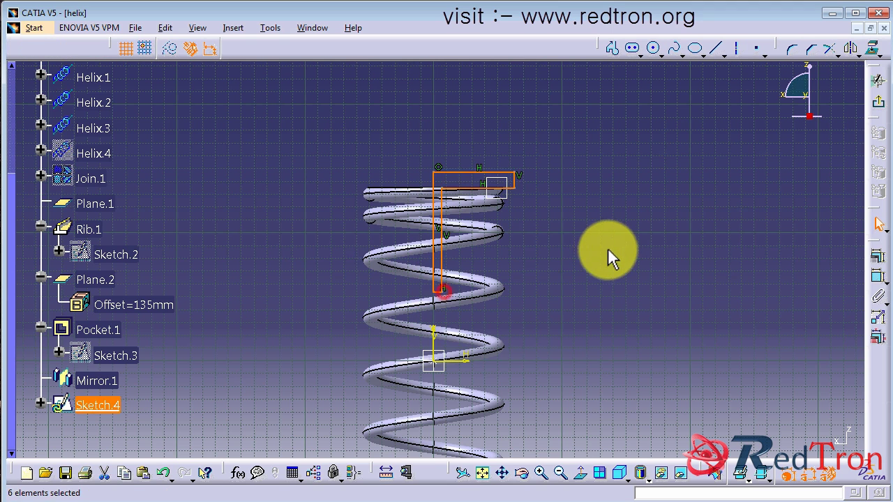
Step: Dimension the top line 135mm from the horizontal axis and exit the sketch
left_click(516, 189)
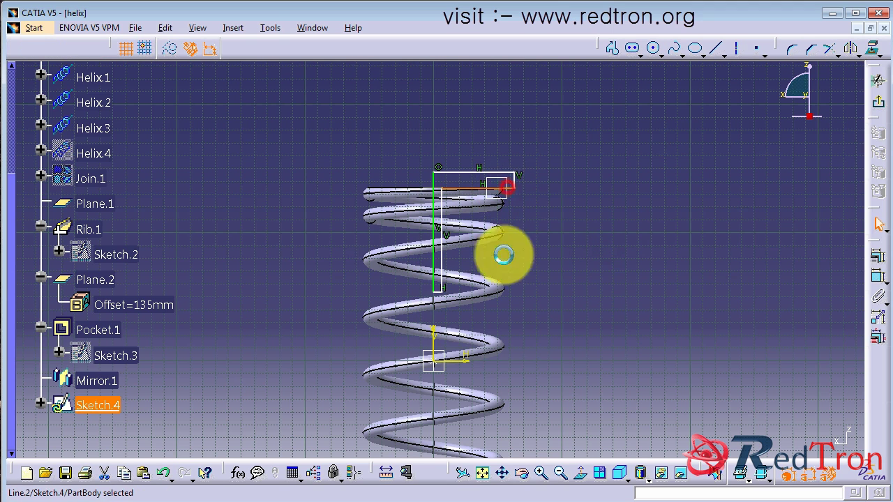
left_click(462, 362, "ctrl")
left_click(877, 276)
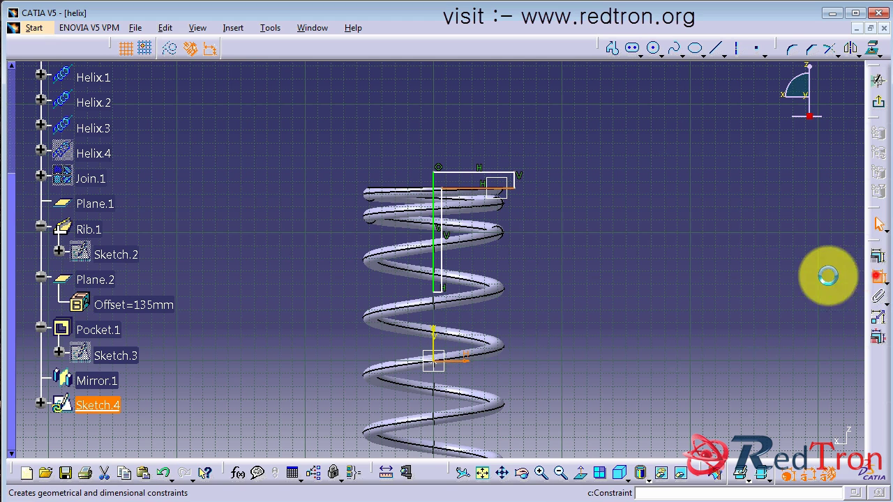
left_click(726, 273)
double_click(726, 273)
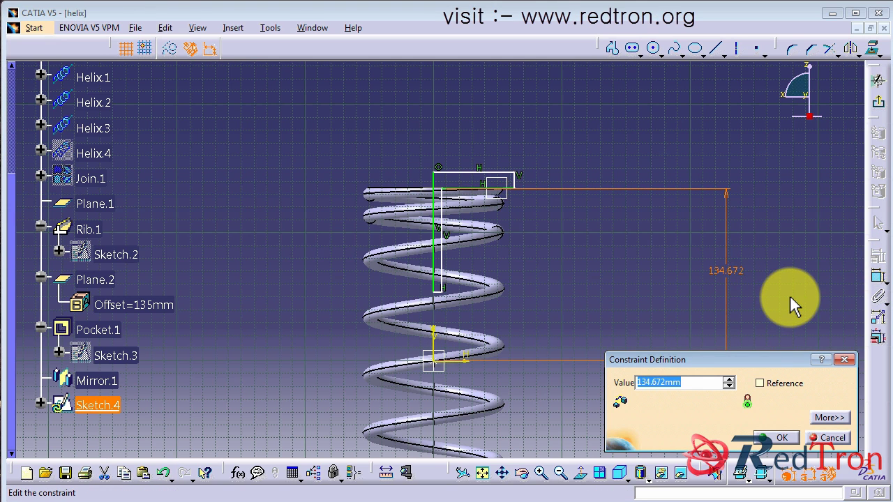
type("135")
key("Return")
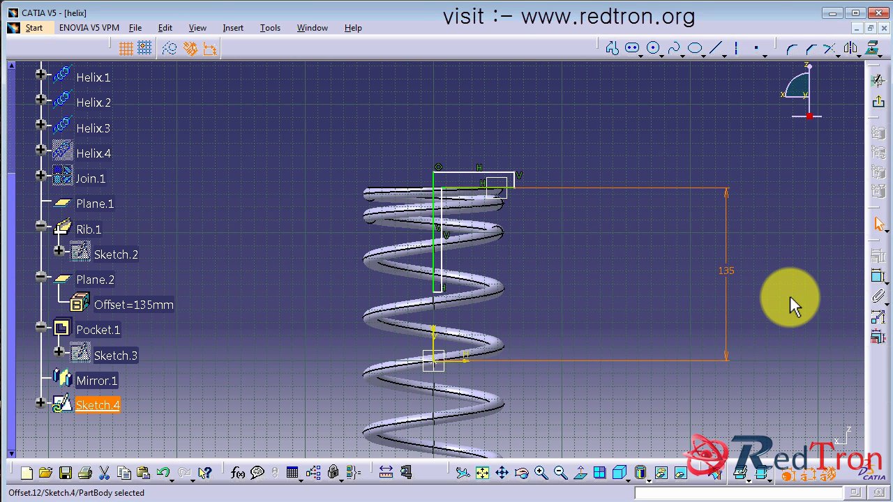
left_click(730, 179)
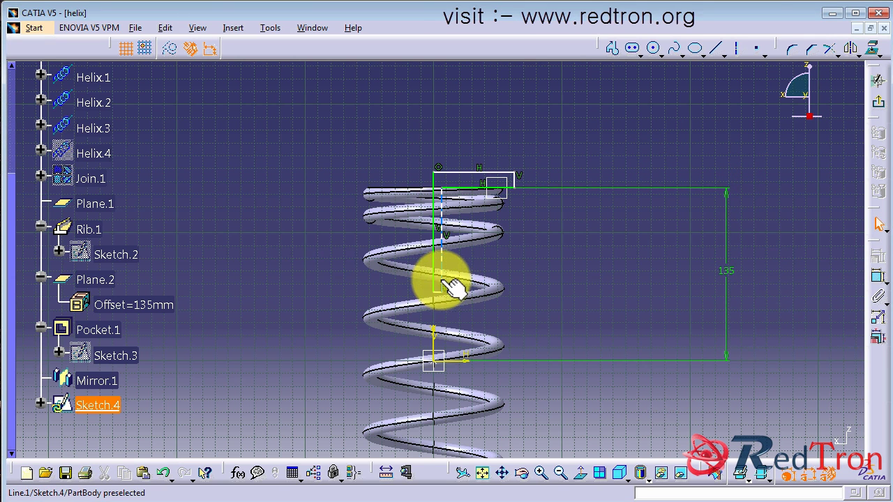
left_click(879, 103)
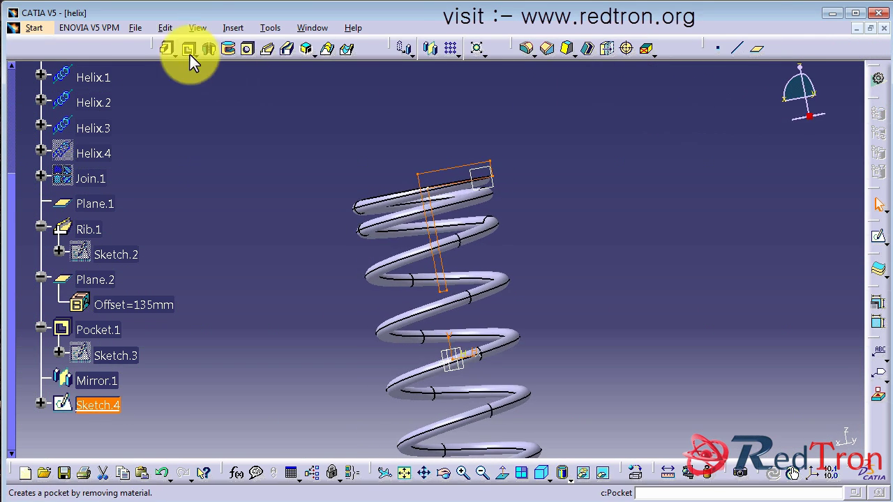
Step: Revolve Sketch.4 about its axis edge into Shaft.1, a disc-and-stem mount
left_click(165, 47)
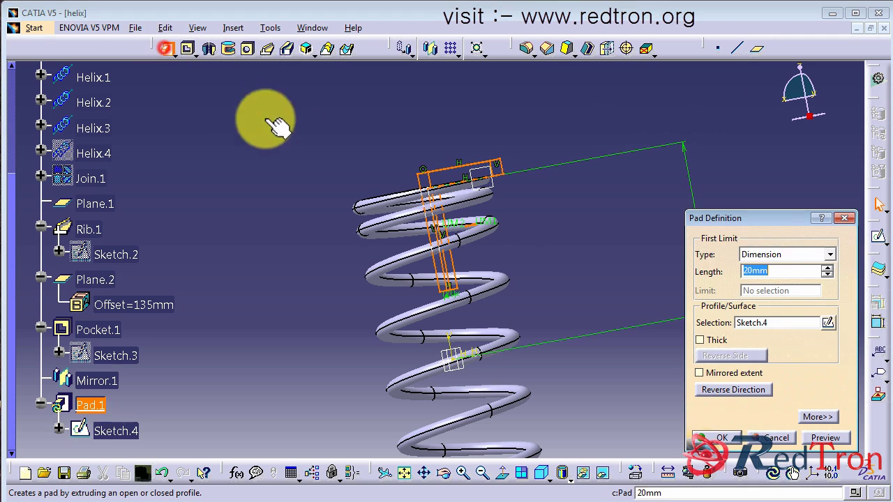
left_click(851, 217)
left_click(209, 47)
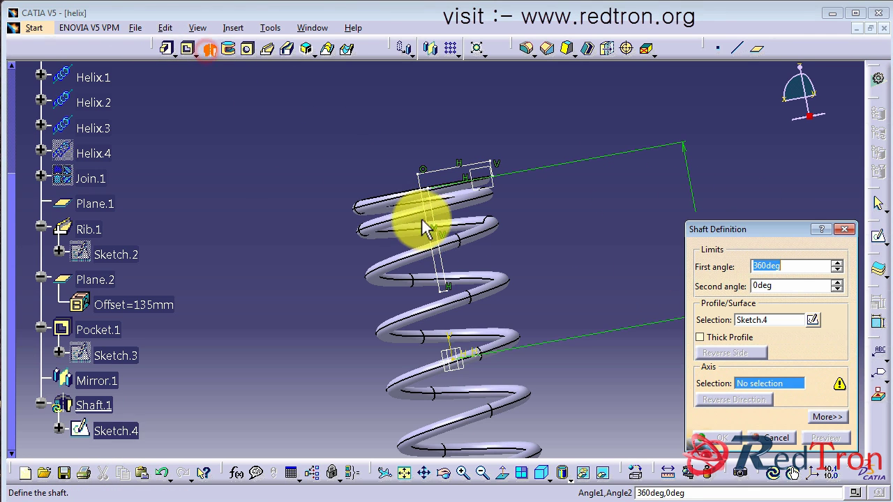
left_click(431, 217)
left_click(724, 439)
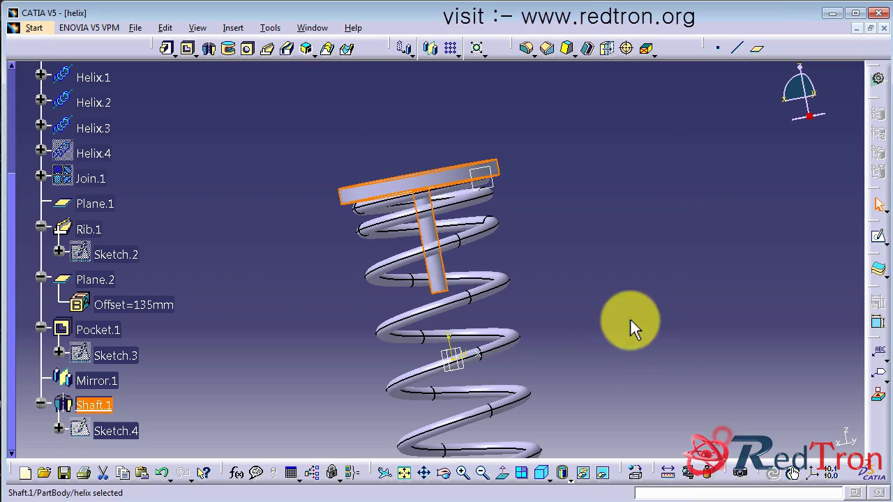
middle_click_drag(630, 319, 287, 314)
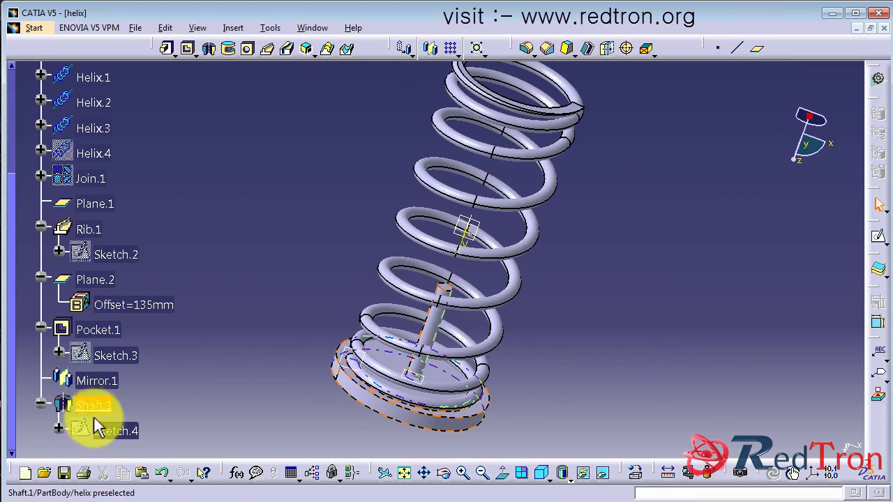
Step: Drag Sketch.4's vertical post edge outward to thicken the mount's central post
double_click(114, 428)
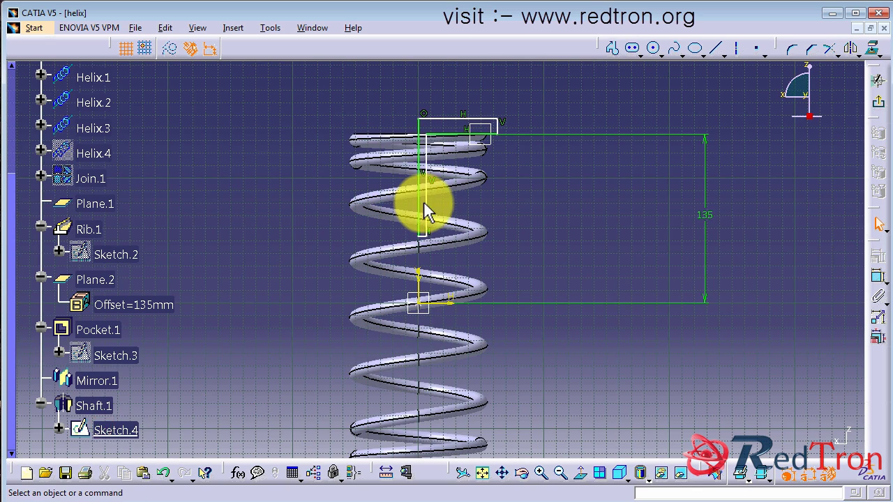
mouse_move(426, 210)
left_mouse_down()
mouse_move(425, 200)
mouse_move(438, 201)
left_mouse_up()
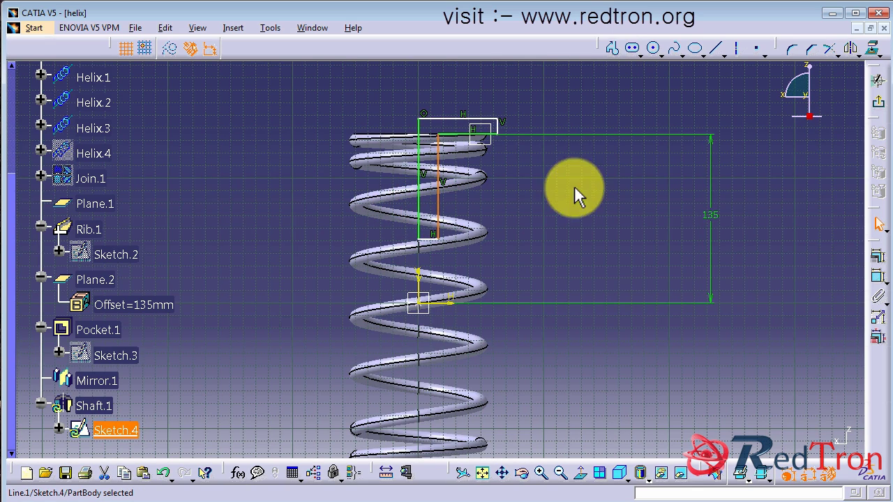
left_click(873, 106)
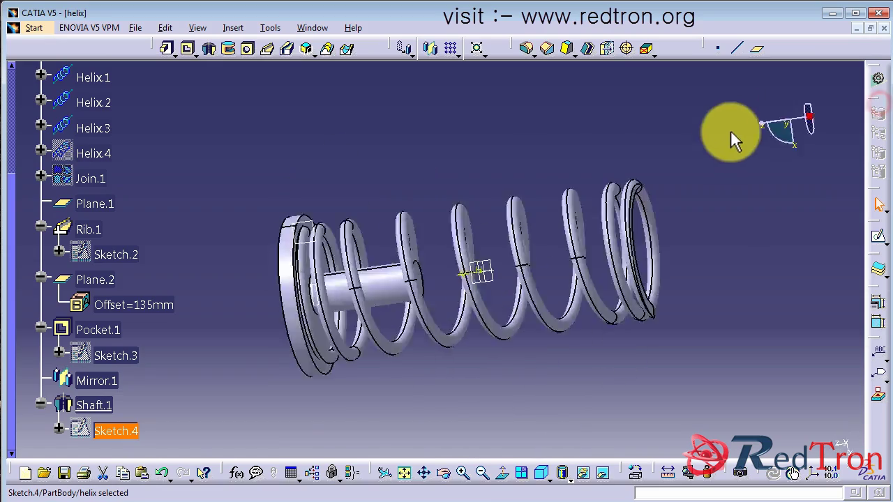
Step: Orbit the spring to inspect the updated mount and select the support for a new sketch
mouse_move(732, 135)
middle_mouse_down()
mouse_move(565, 318)
mouse_move(484, 247)
mouse_move(504, 210)
mouse_move(494, 269)
mouse_move(508, 264)
middle_mouse_up()
middle_click_drag(560, 223, 553, 269)
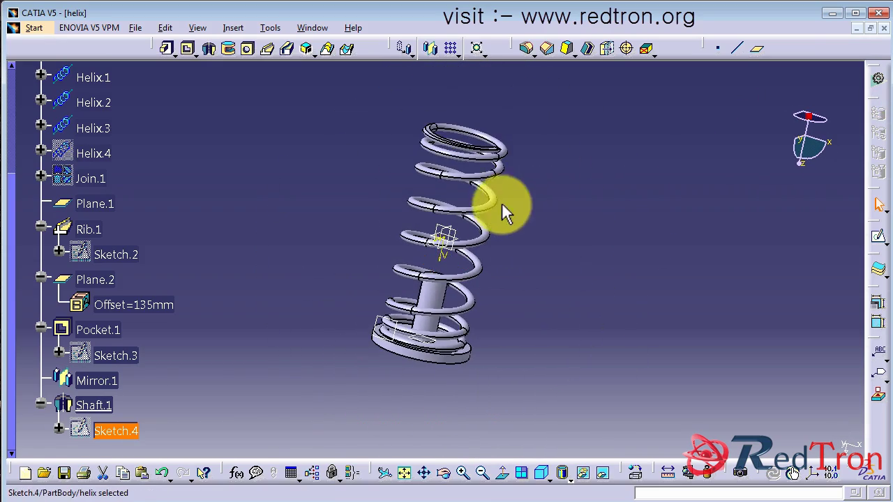
middle_click_drag(506, 213, 523, 414)
middle_click_drag(454, 213, 383, 343)
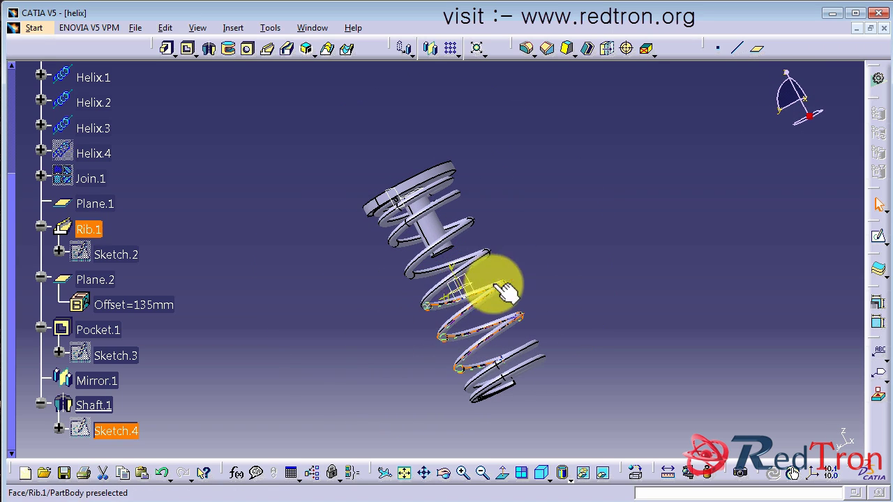
left_click(469, 277)
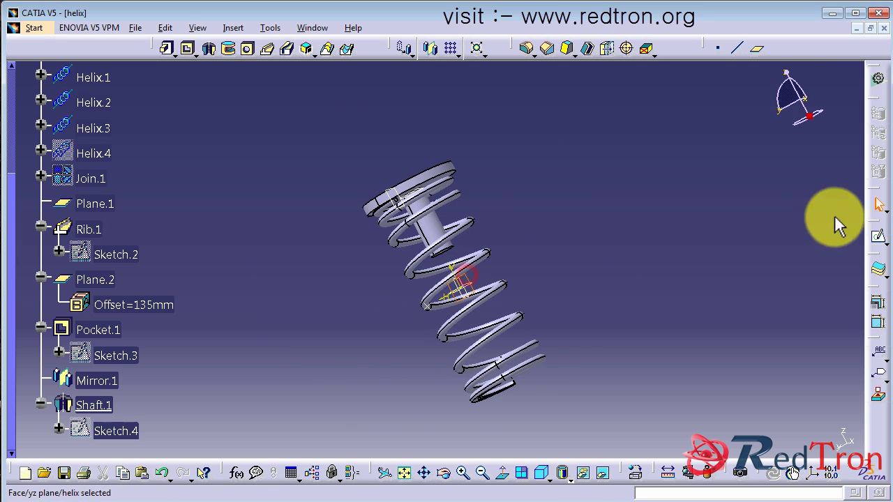
Step: Start Sketch.5 on the selected plane with the part cut at the sketch plane
left_click(879, 237)
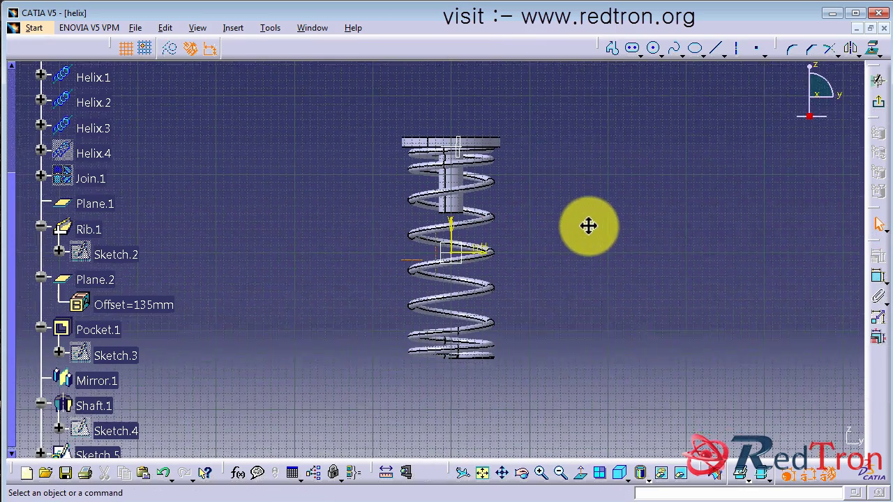
left_click(614, 46)
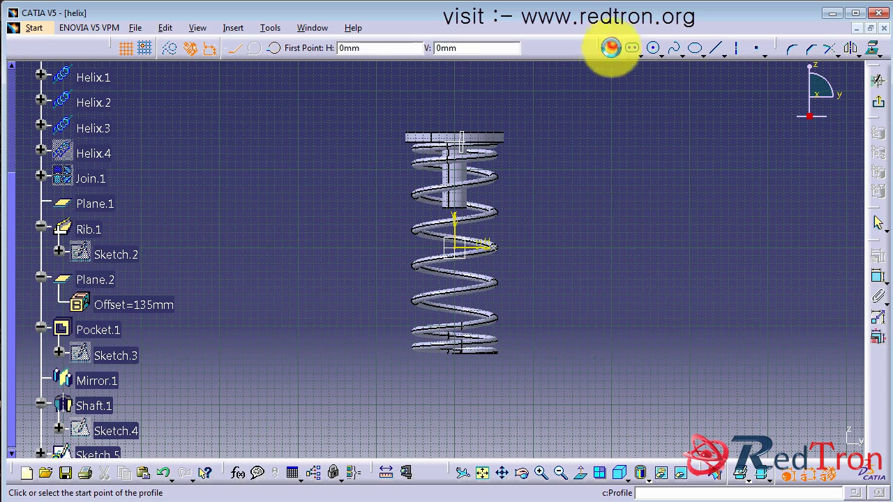
left_click(719, 478)
mouse_move(535, 223)
middle_mouse_down("ctrl")
mouse_move(538, 136)
mouse_move(548, 216)
middle_mouse_up("ctrl")
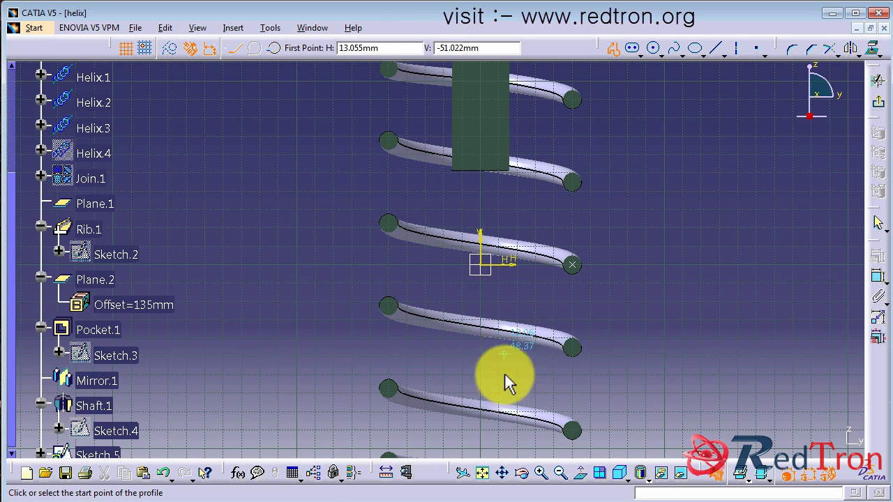
middle_click_drag(509, 379, 498, 272)
Step: Draw a closed stepped line profile from the axis down along the spring
left_click(477, 320)
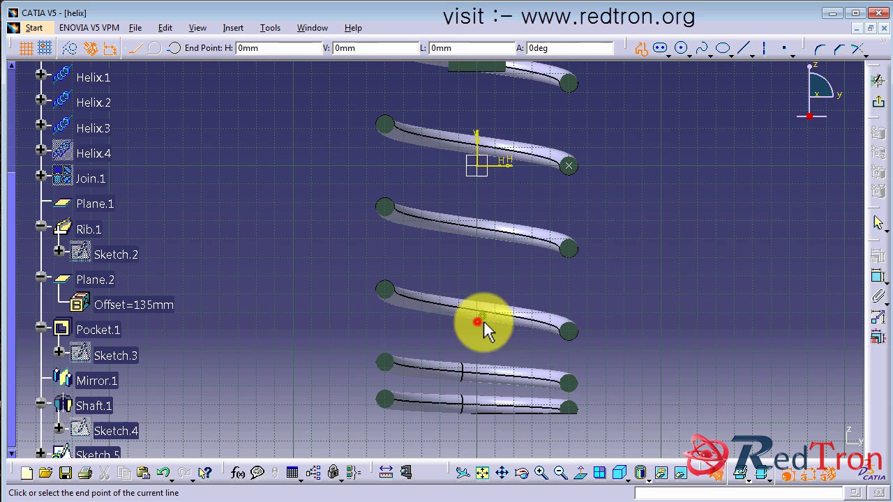
middle_click_drag(514, 205, 504, 369)
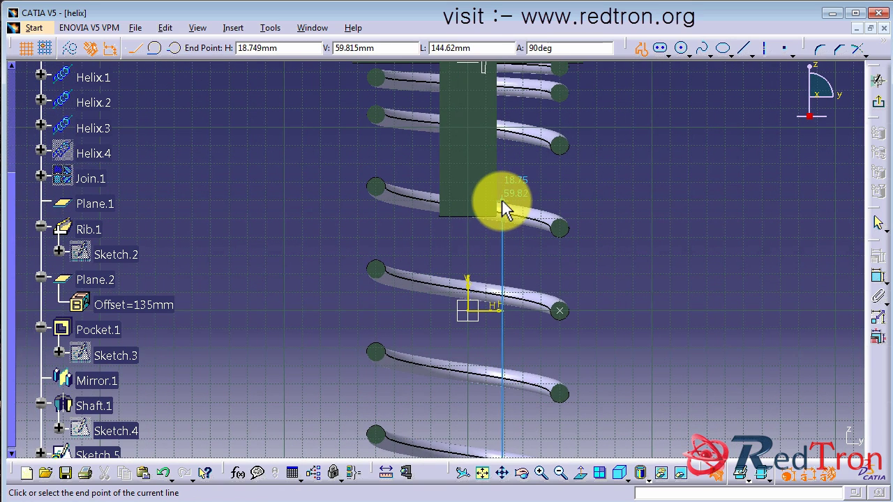
left_click(502, 193)
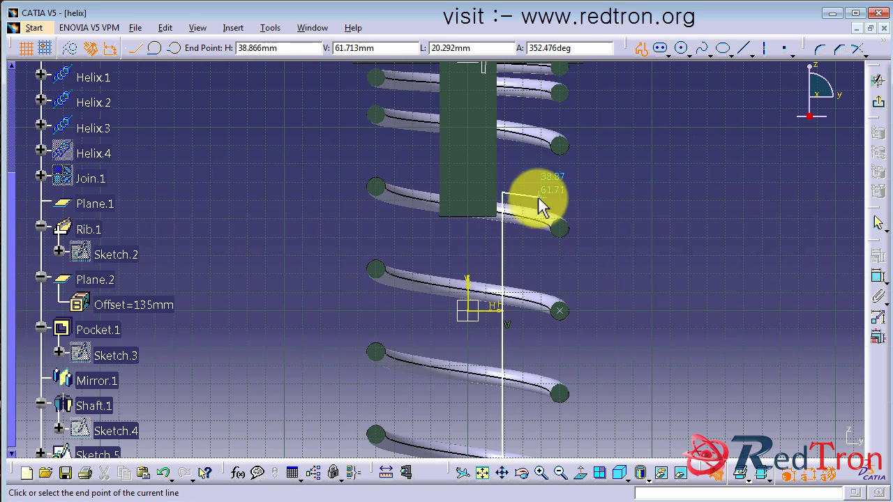
left_click(512, 194)
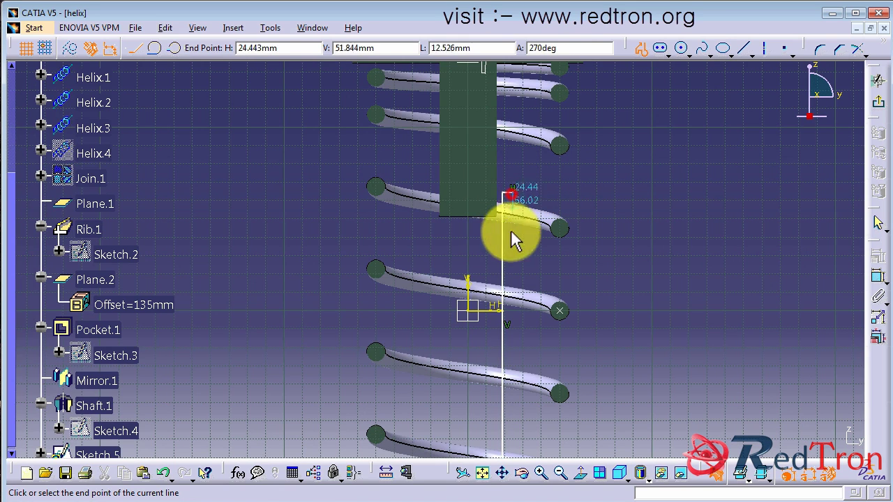
middle_click_drag(517, 350, 505, 188)
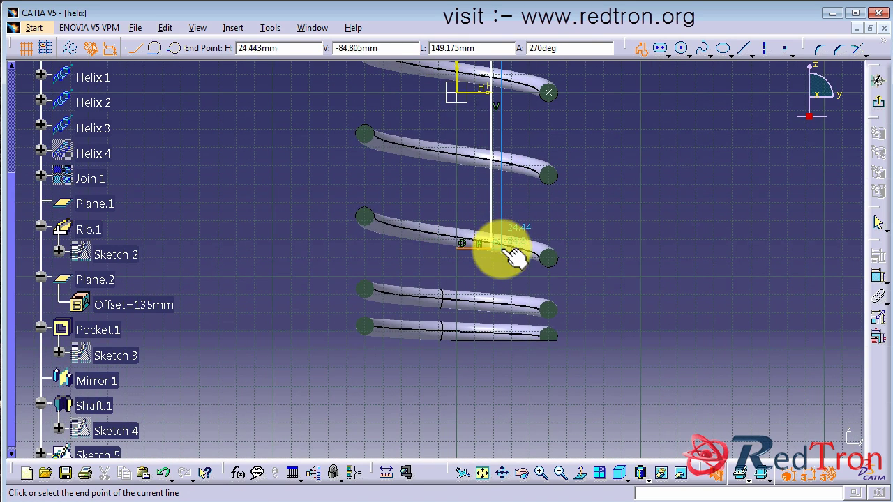
left_click(502, 338)
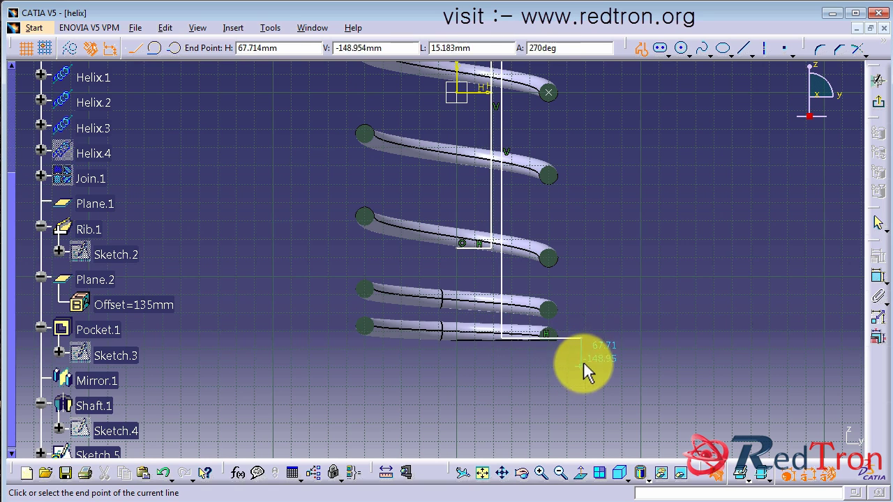
left_click(582, 359)
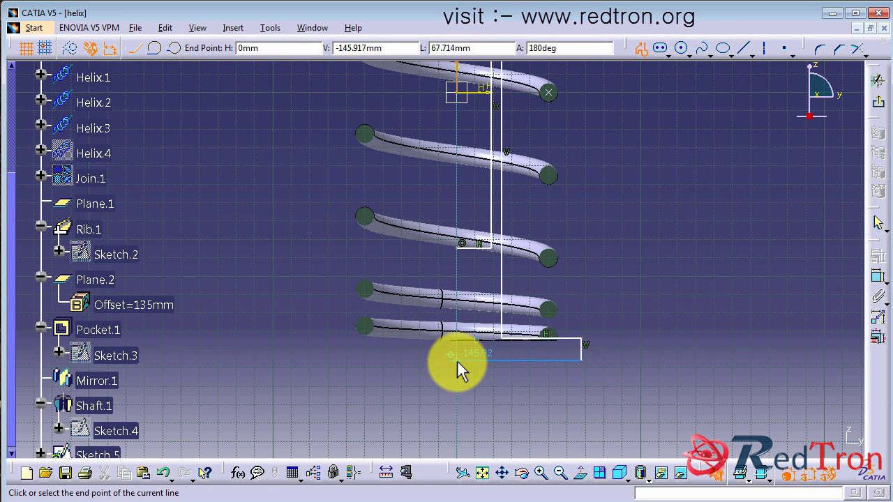
left_click(457, 359)
left_click(460, 245)
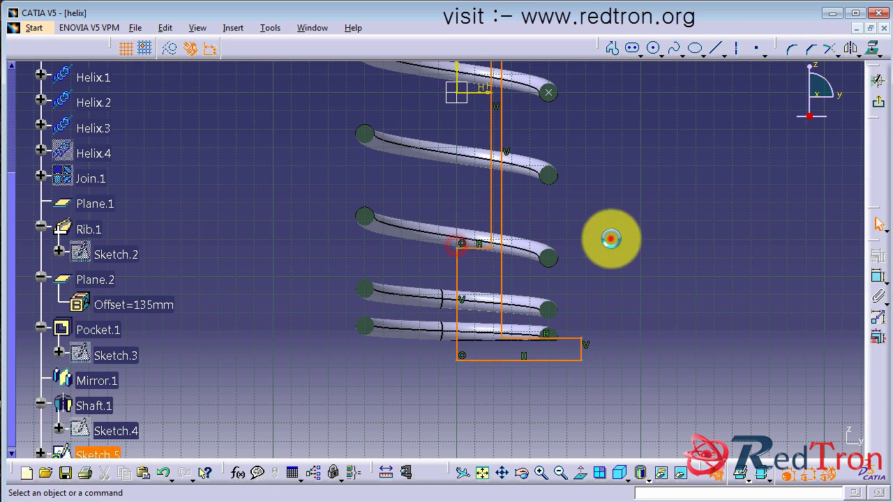
left_click(611, 239)
middle_click_drag(622, 249, 599, 410)
Step: Dimension the profile 135 mm from the spring's origin and exit the sketch
left_click(470, 259, "ctrl")
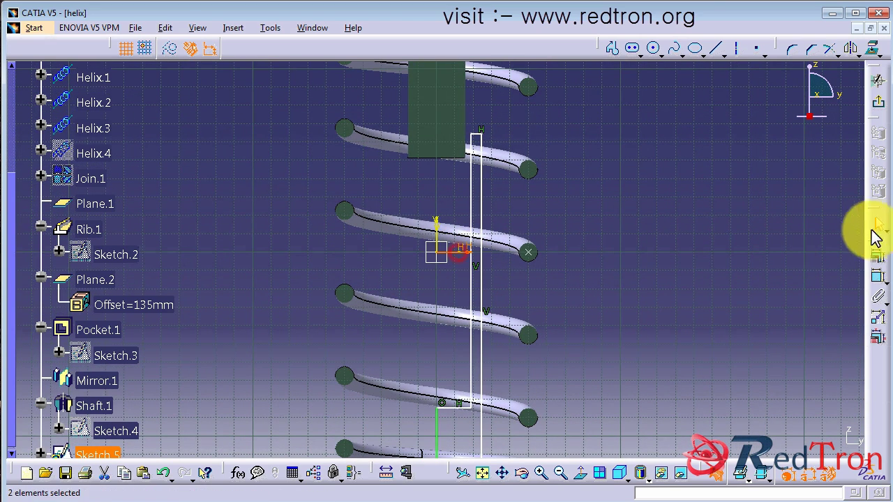
left_click(879, 279)
left_click(706, 280)
double_click(705, 278)
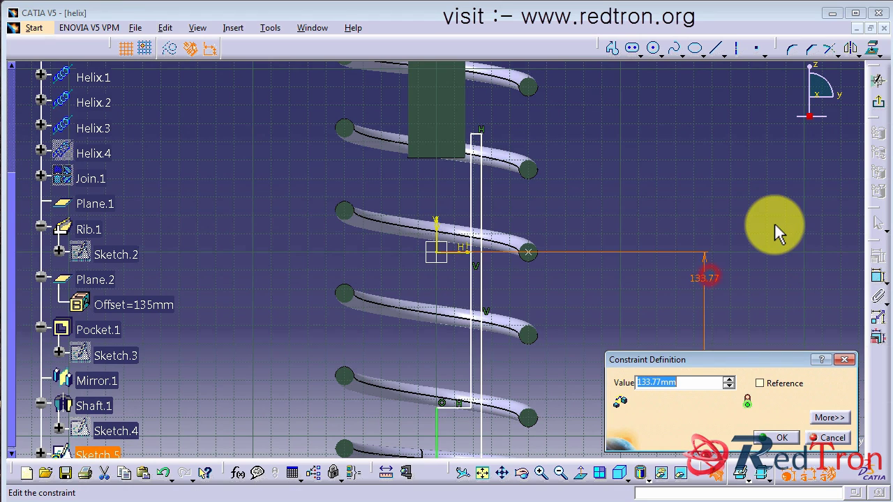
type("135")
key("Return")
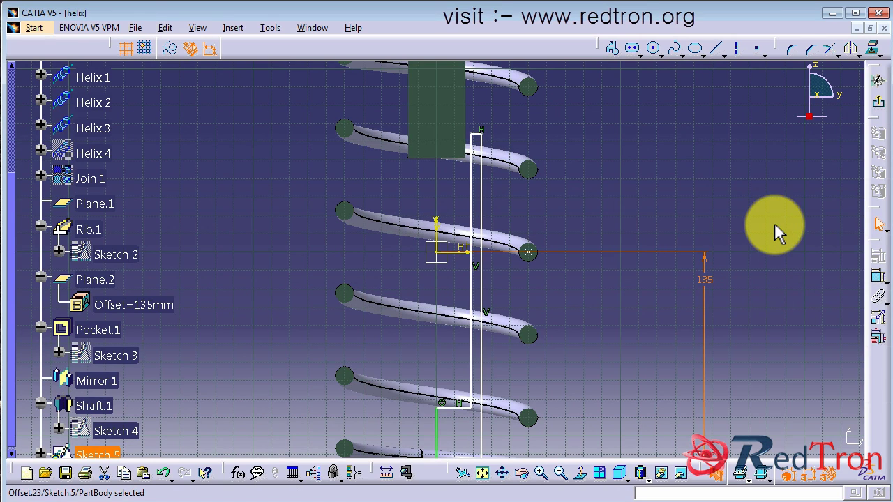
left_click(879, 101)
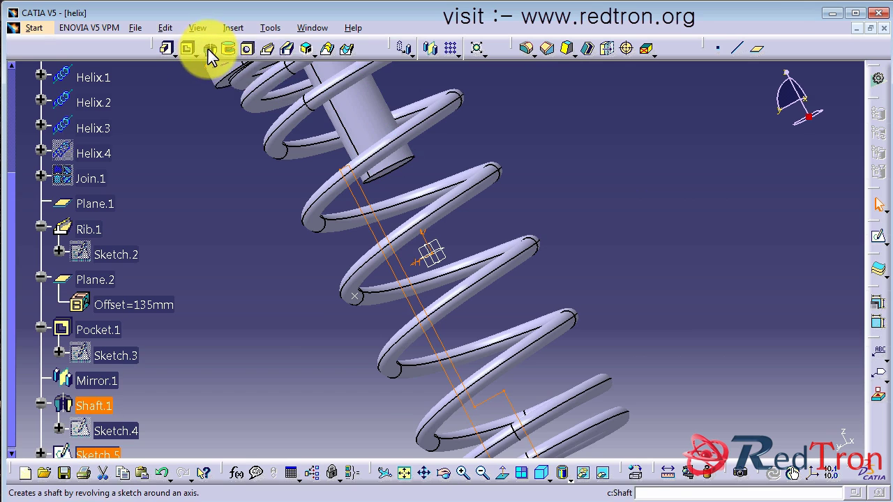
Step: Revolve Sketch.5 360° about the V direction into Shaft.2 at the spring's other end
left_click(208, 50)
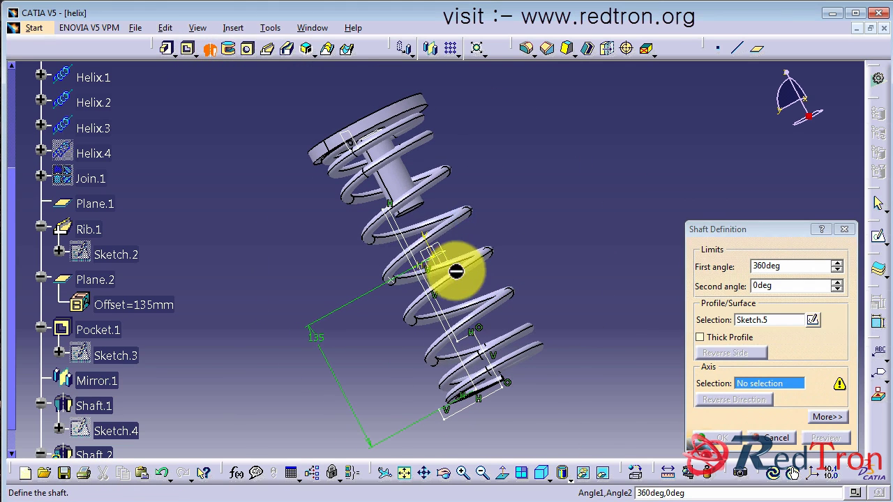
left_click(456, 271)
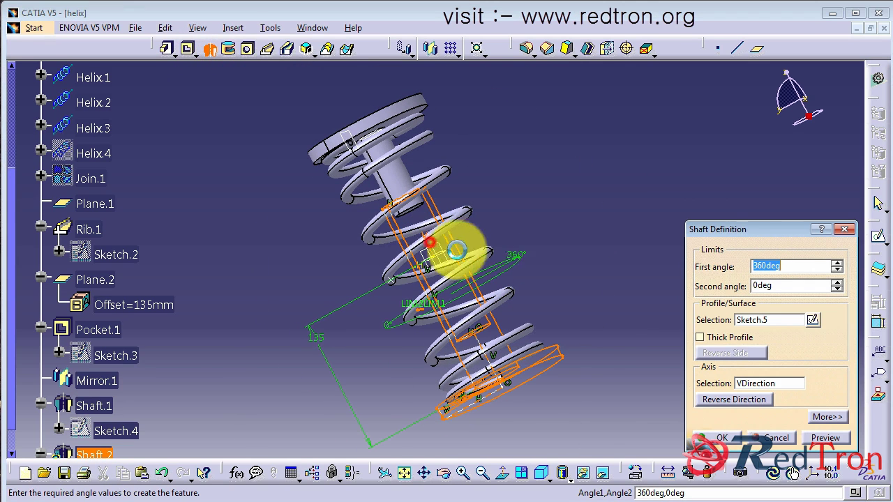
left_click(720, 438)
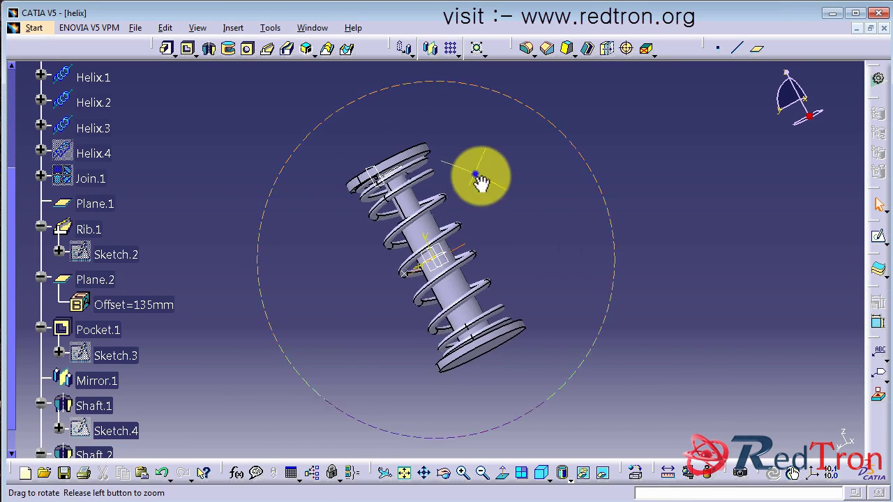